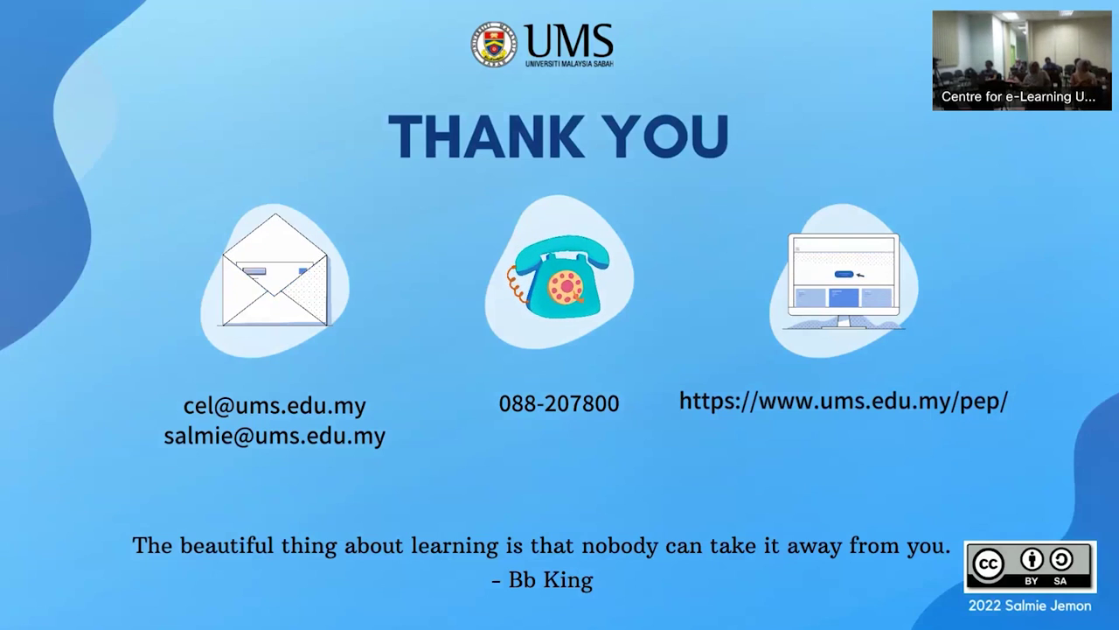
End the Thank You slide show and minimise the presentation window.
mouse_move(458, 385)
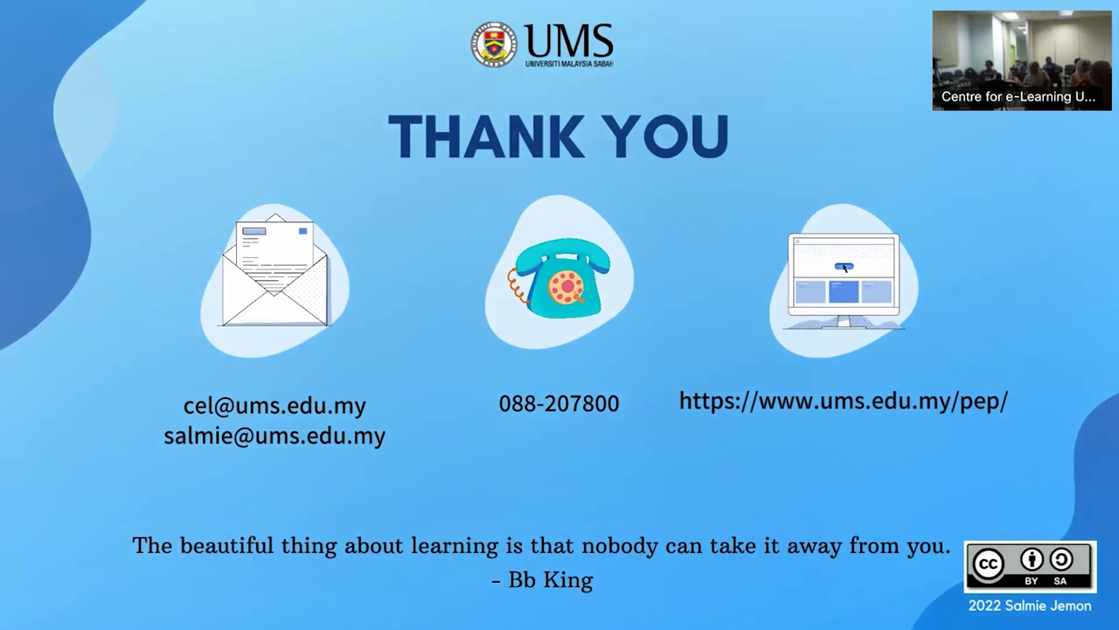
key(Escape)
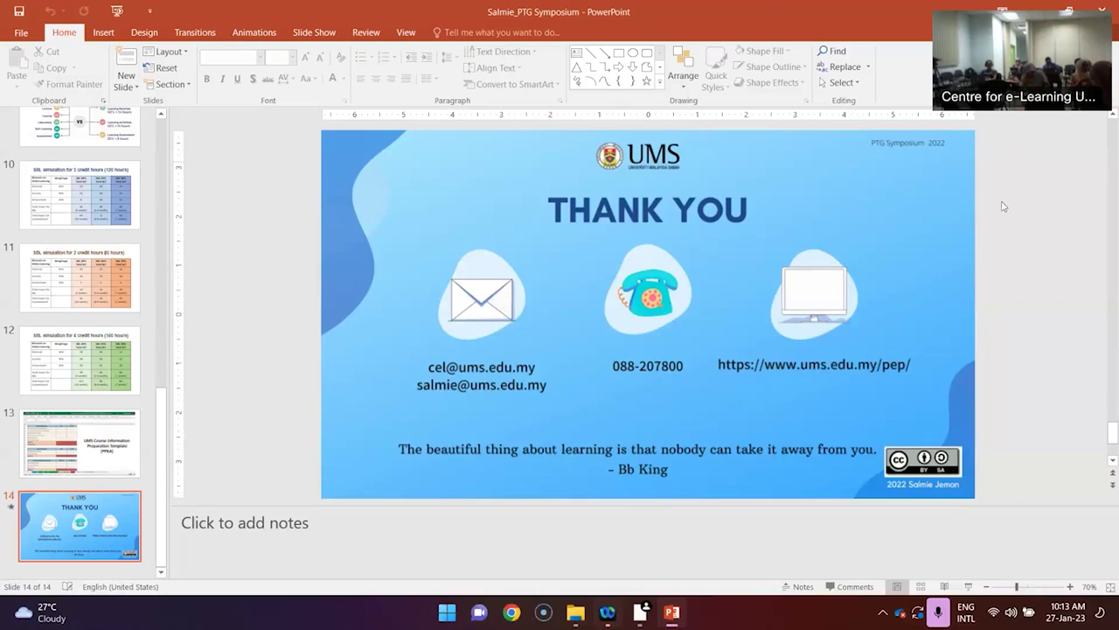
click(1035, 8)
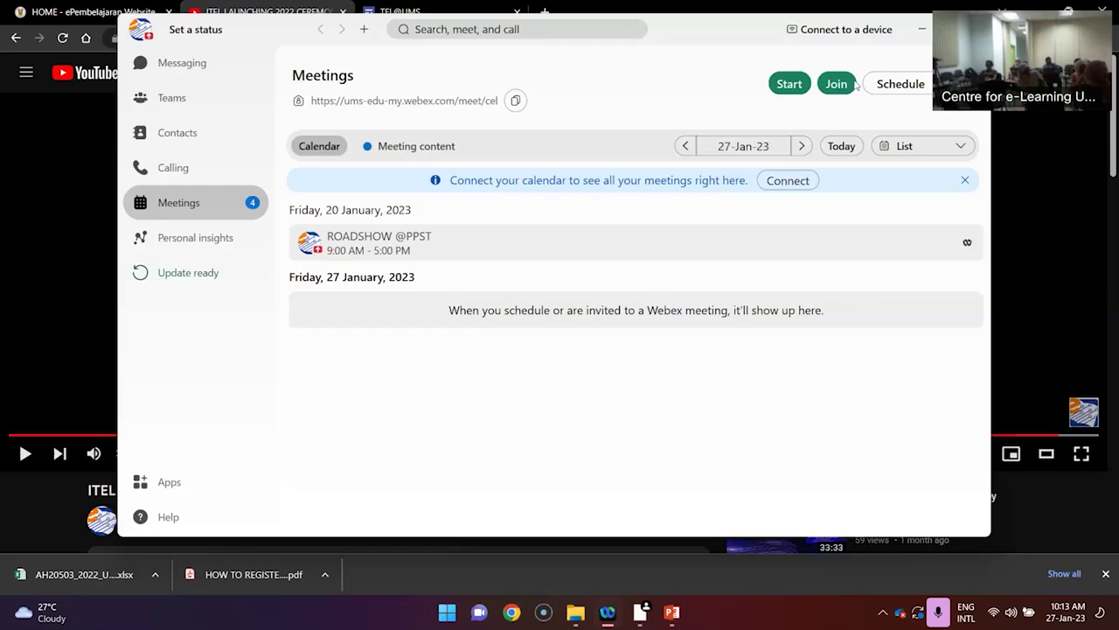
Minimise the Webex window and open the AH20503_2022_UMS Course Information Preparation Template1 (version 1) workbook in Excel from the ROADSHOW 2023 folder.
drag(759, 35, 879, 160)
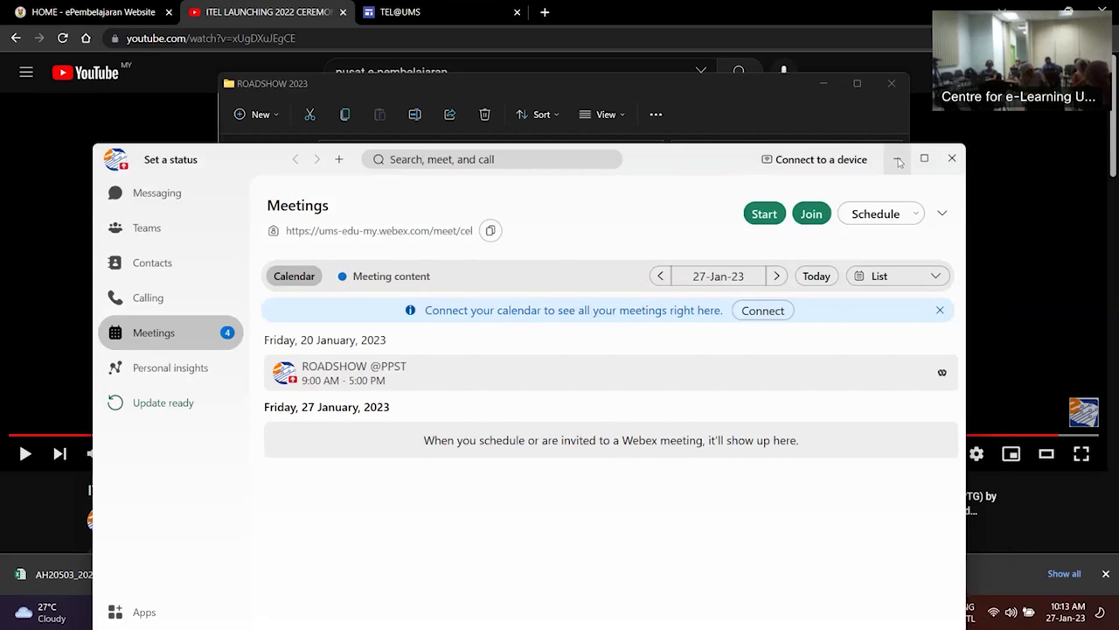
click(899, 162)
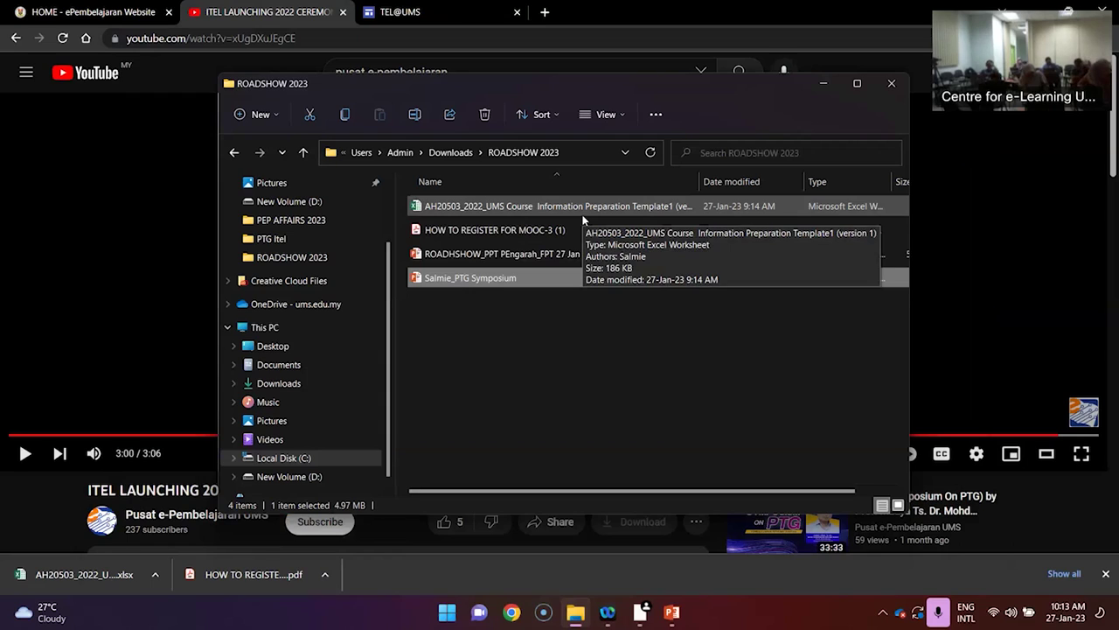
double_click(582, 218)
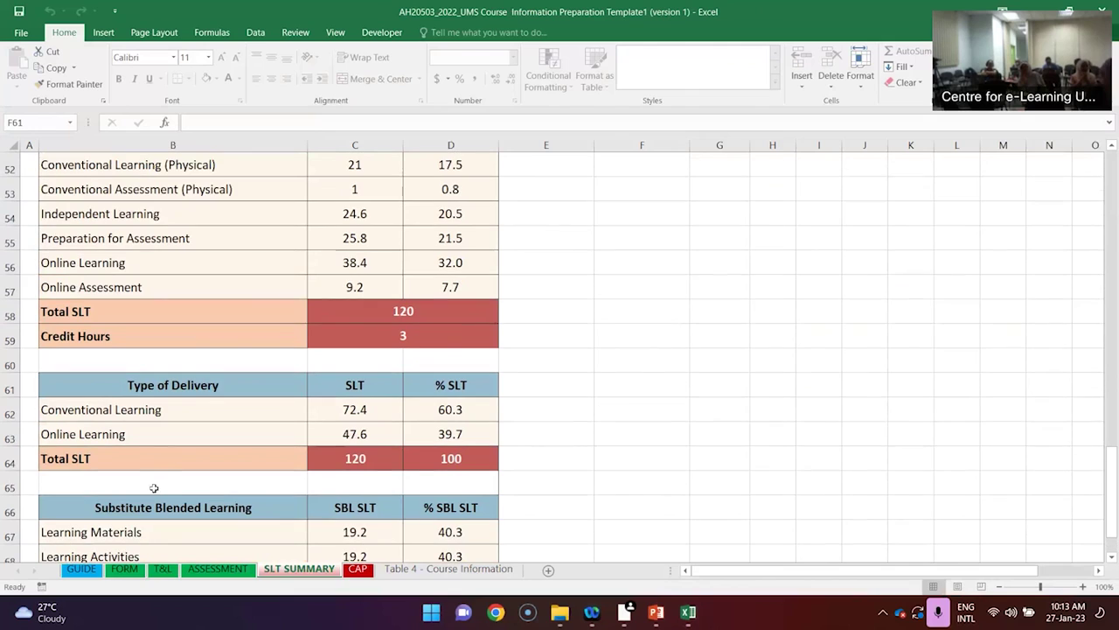
Review the course details and the course learning outcomes table on the FORM sheet.
click(86, 569)
click(125, 569)
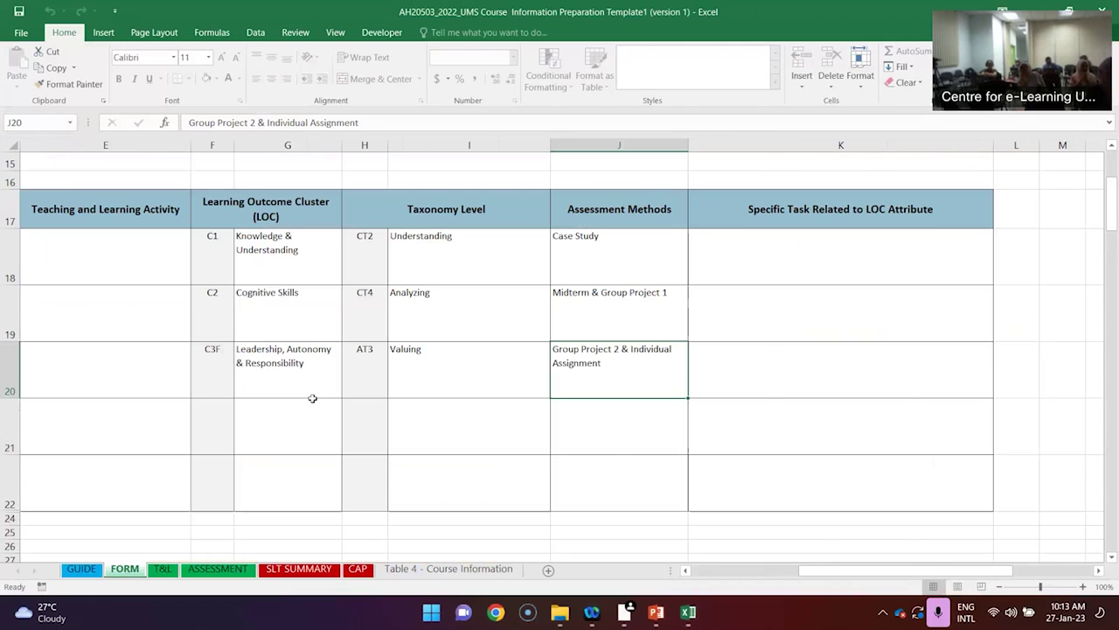
scroll(312, 398, left, 5)
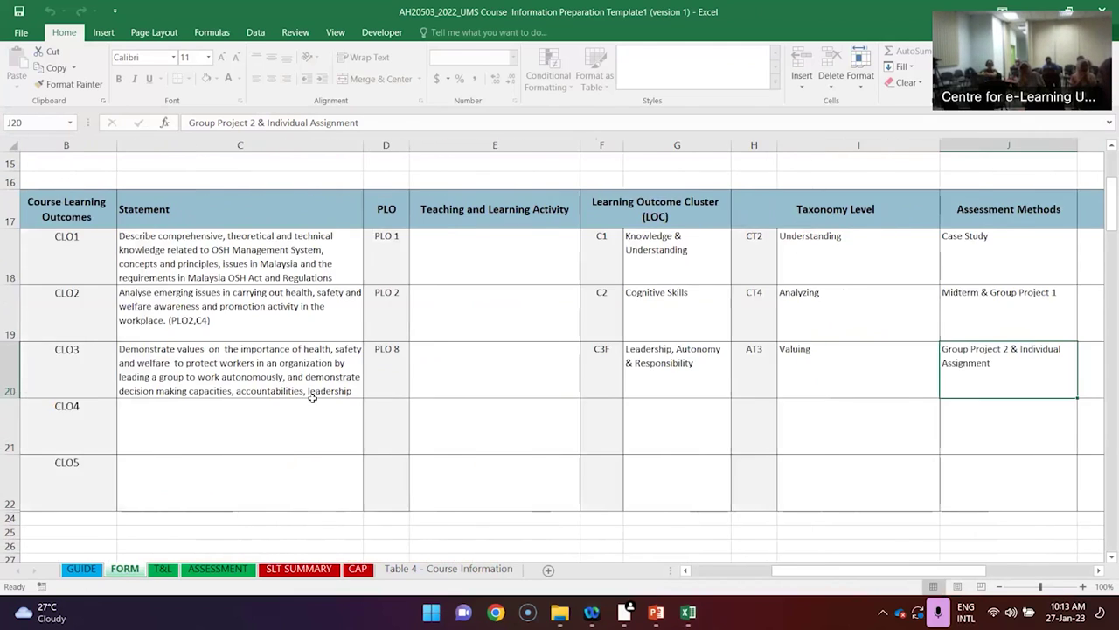
scroll(313, 398, up, 5)
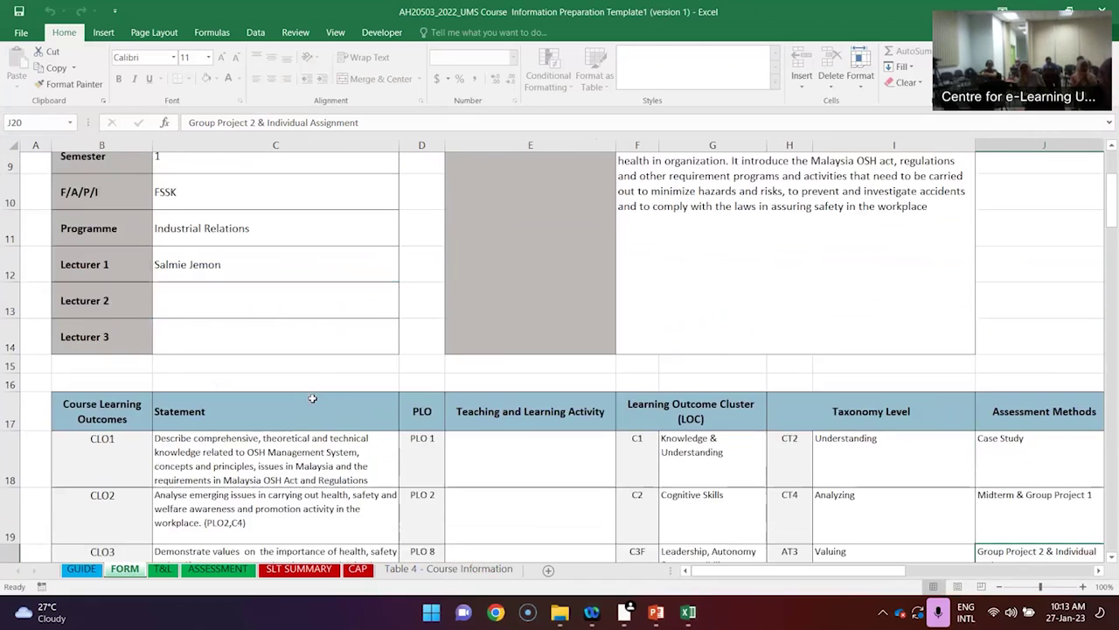
scroll(313, 398, down, 3)
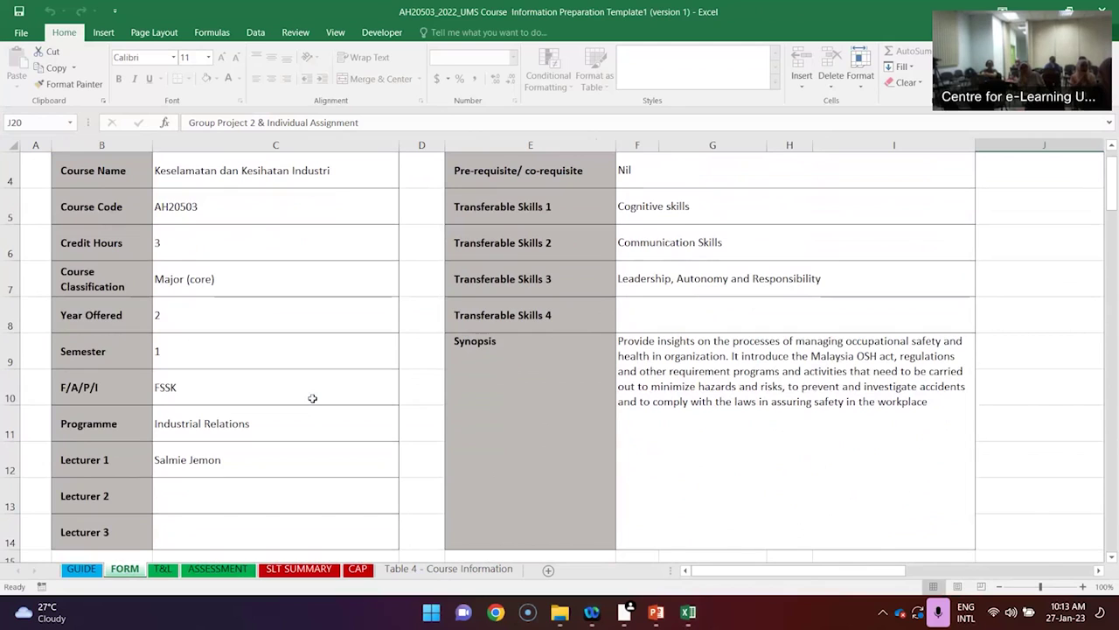
scroll(312, 398, down, 2)
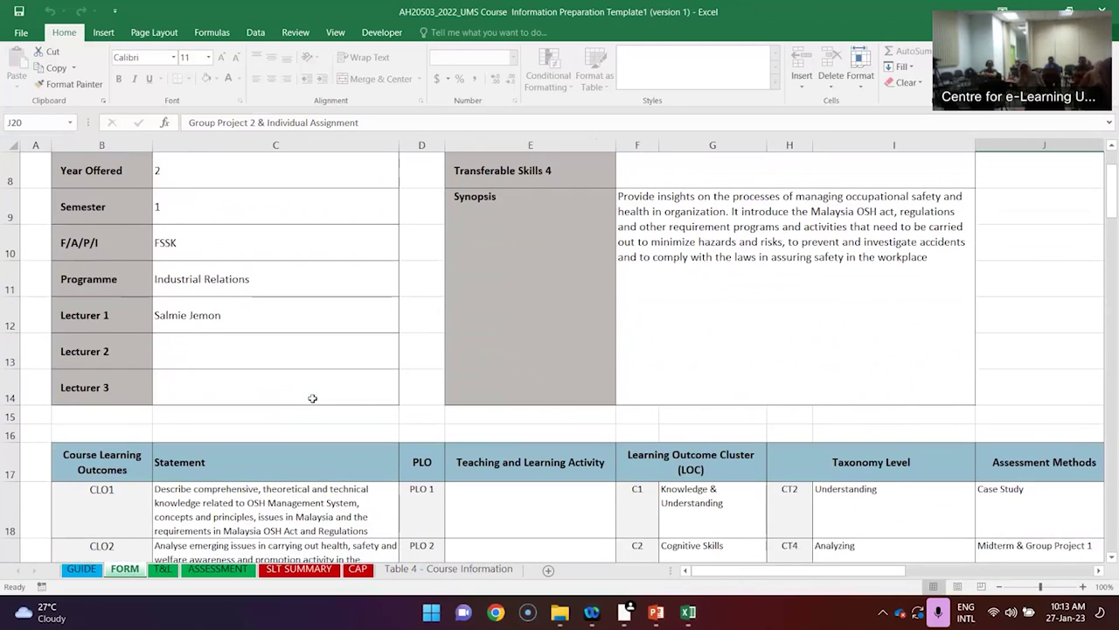
scroll(312, 398, down, 3)
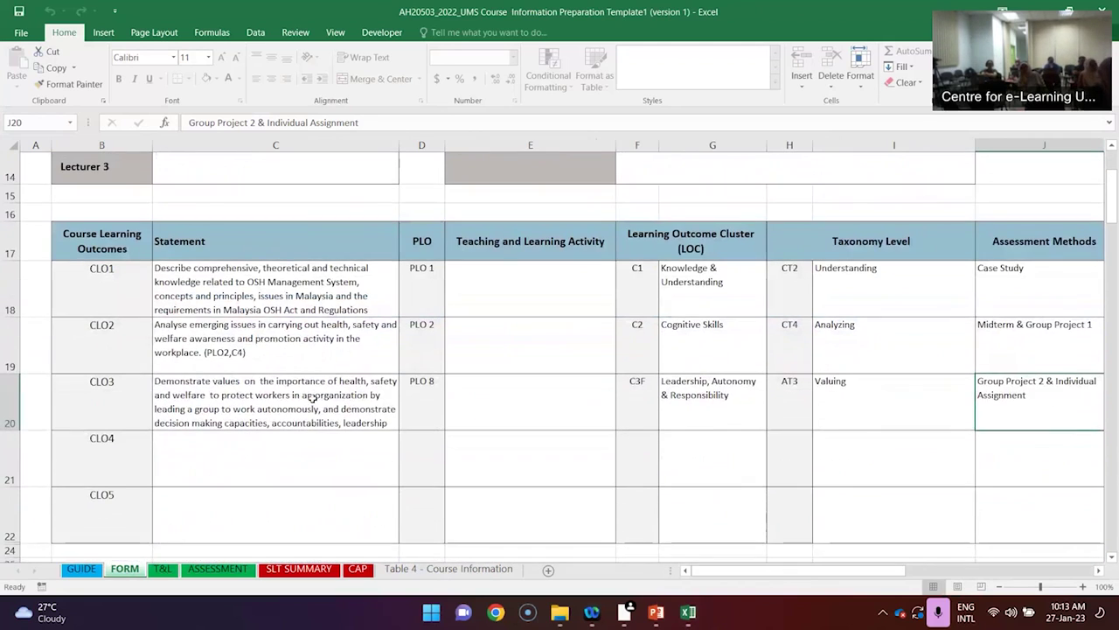
Examine the T&L sheet's course content outline with its face-to-face and non-face-to-face learning hours.
click(162, 570)
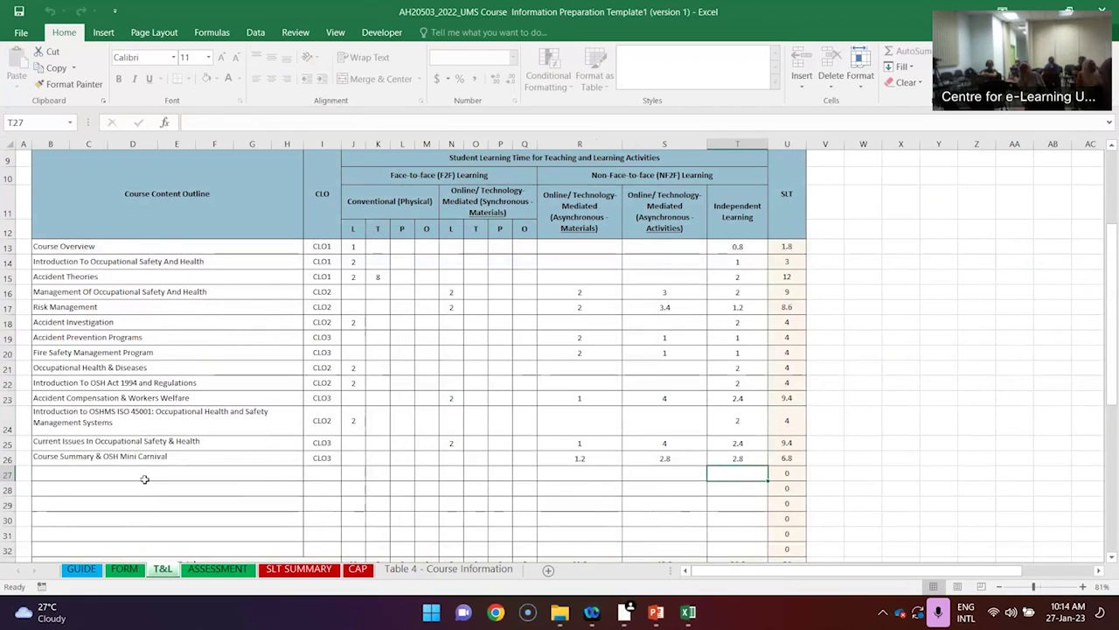
scroll(144, 479, up, 3)
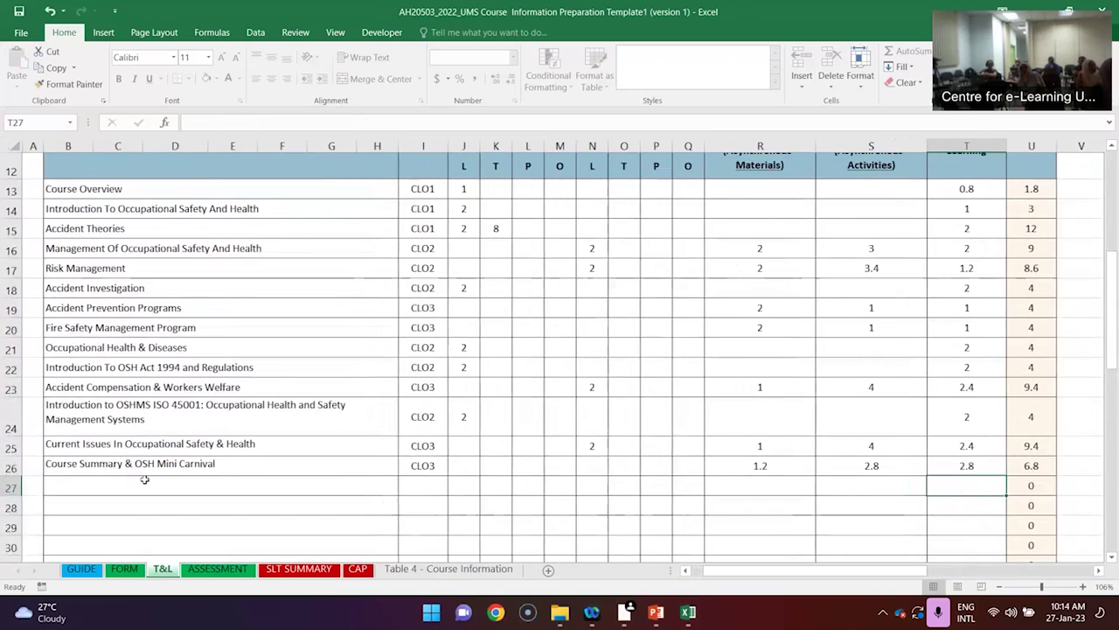
scroll(144, 479, up, 2)
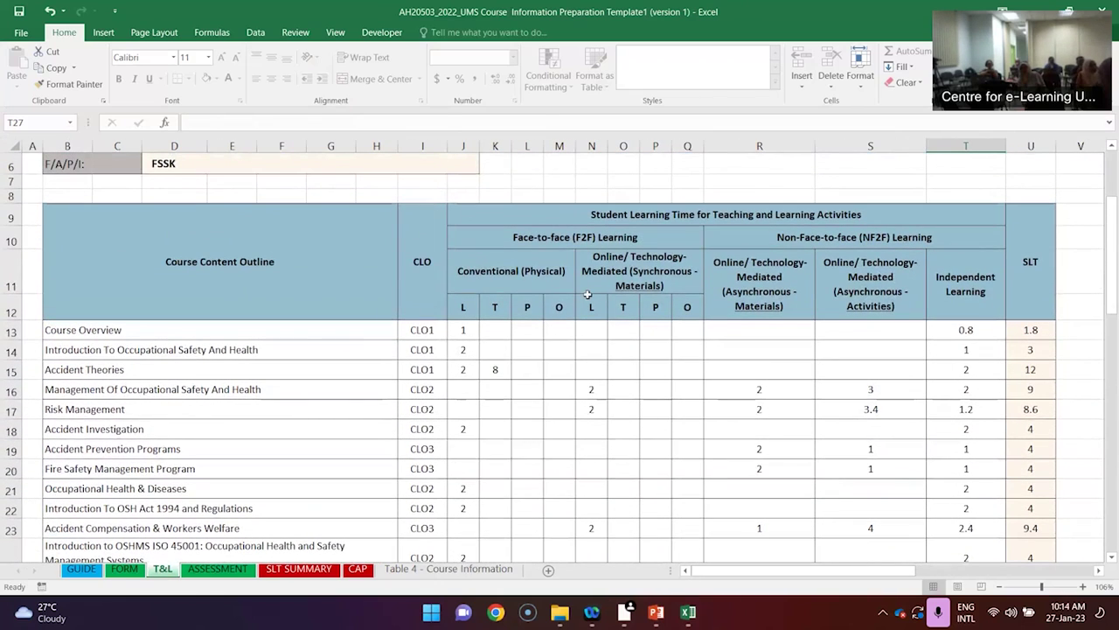
scroll(587, 295, up, 1)
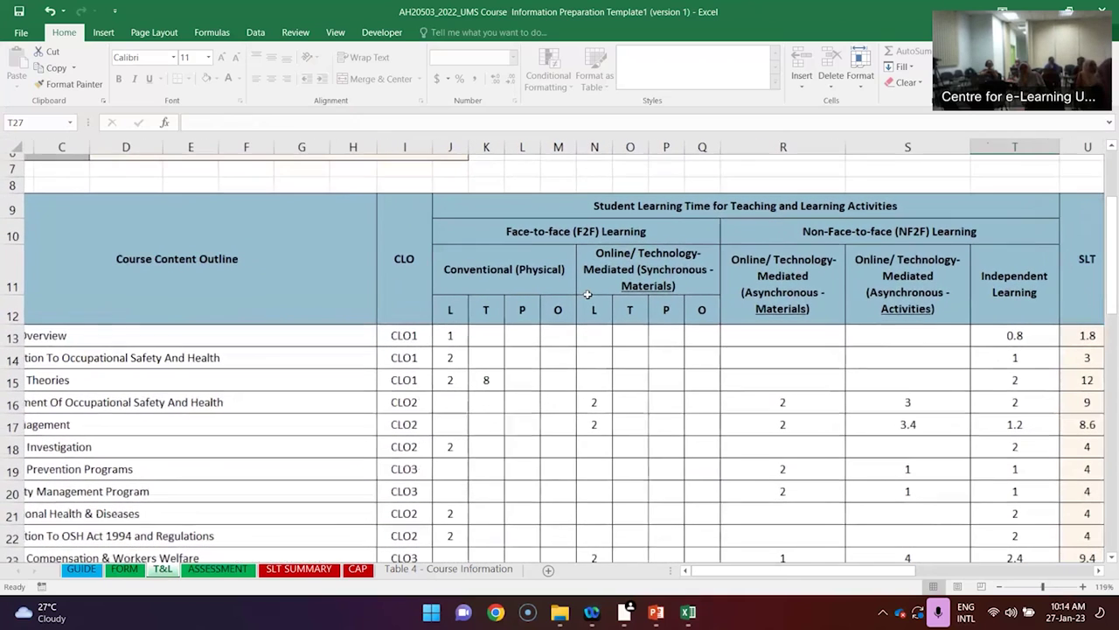
scroll(587, 295, up, 1)
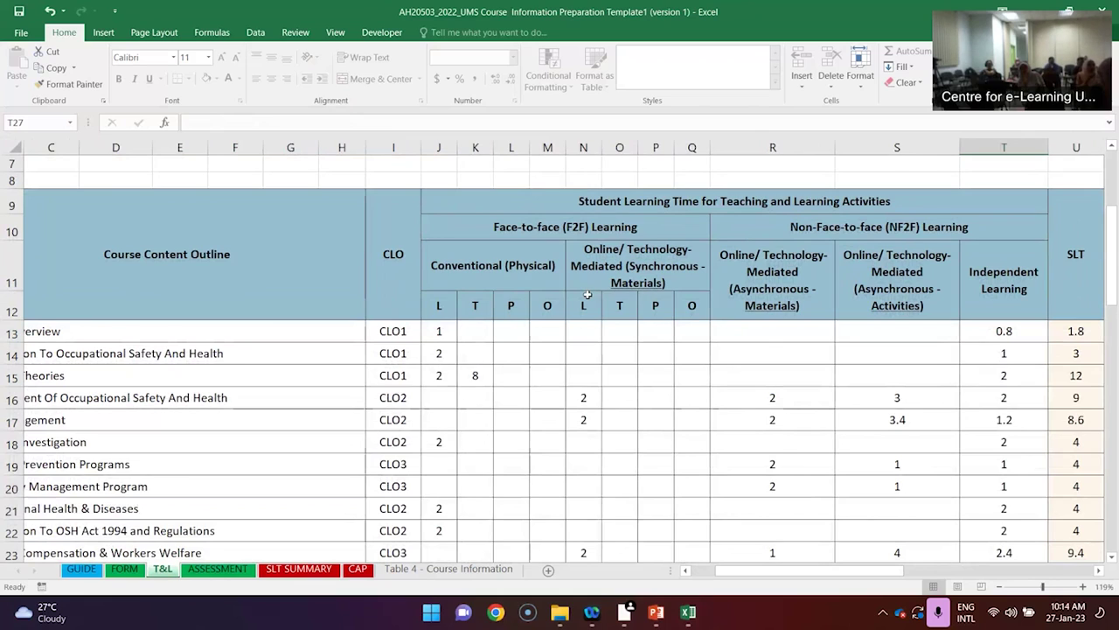
scroll(587, 296, left, 2)
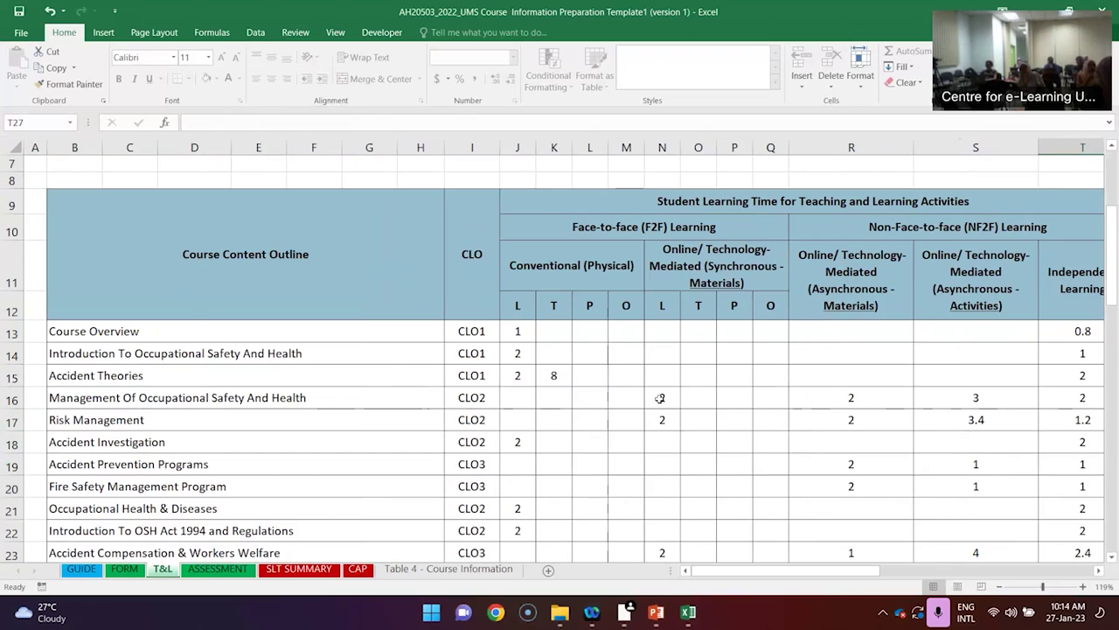
scroll(687, 456, right, 3)
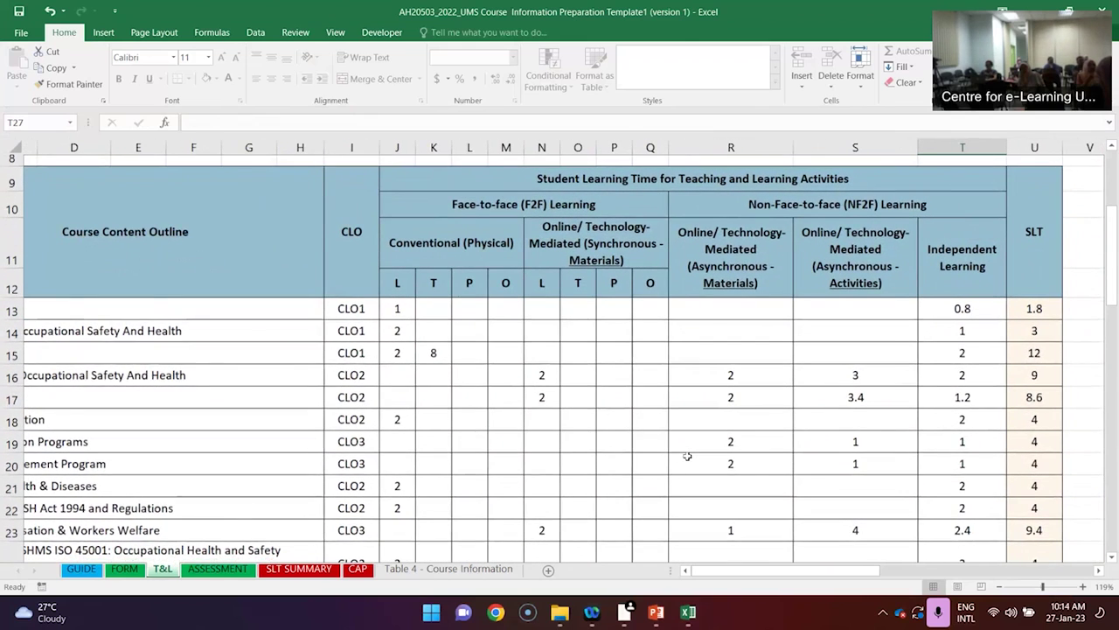
scroll(687, 455, right, 1)
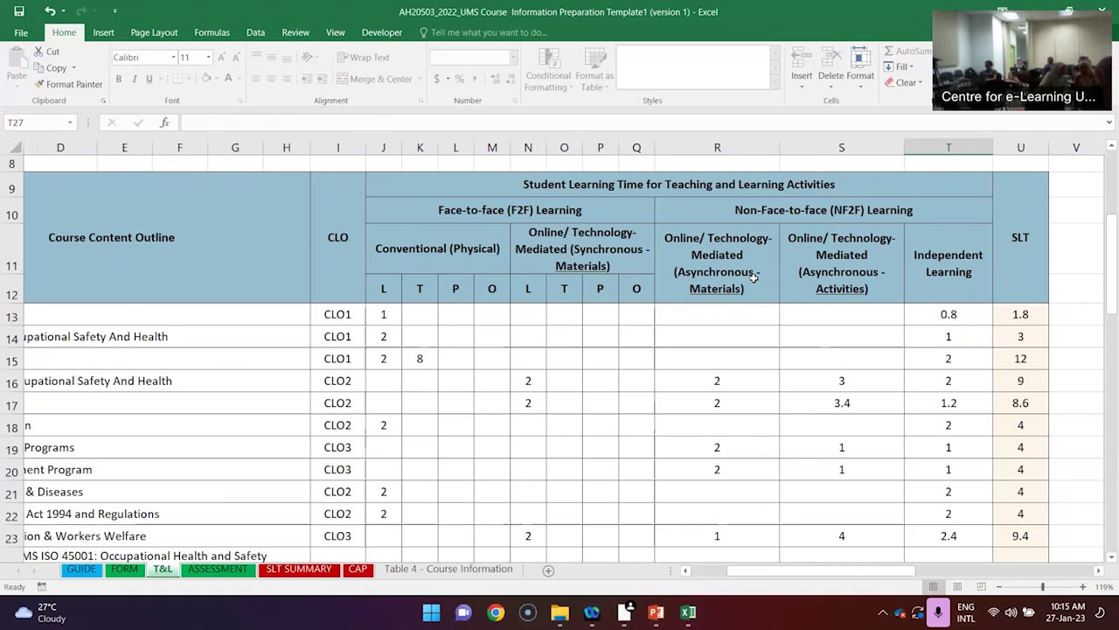
Collapse the ribbon to give the student learning time table on the T&L sheet more room.
double_click(79, 33)
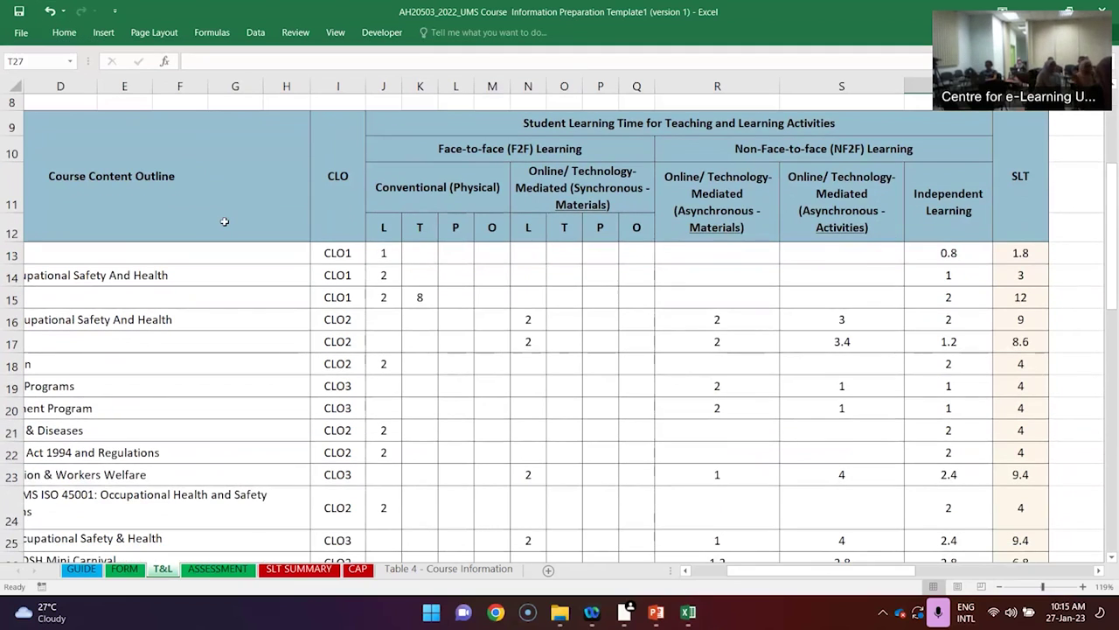
scroll(224, 221, left, 1)
scroll(223, 221, right, 1)
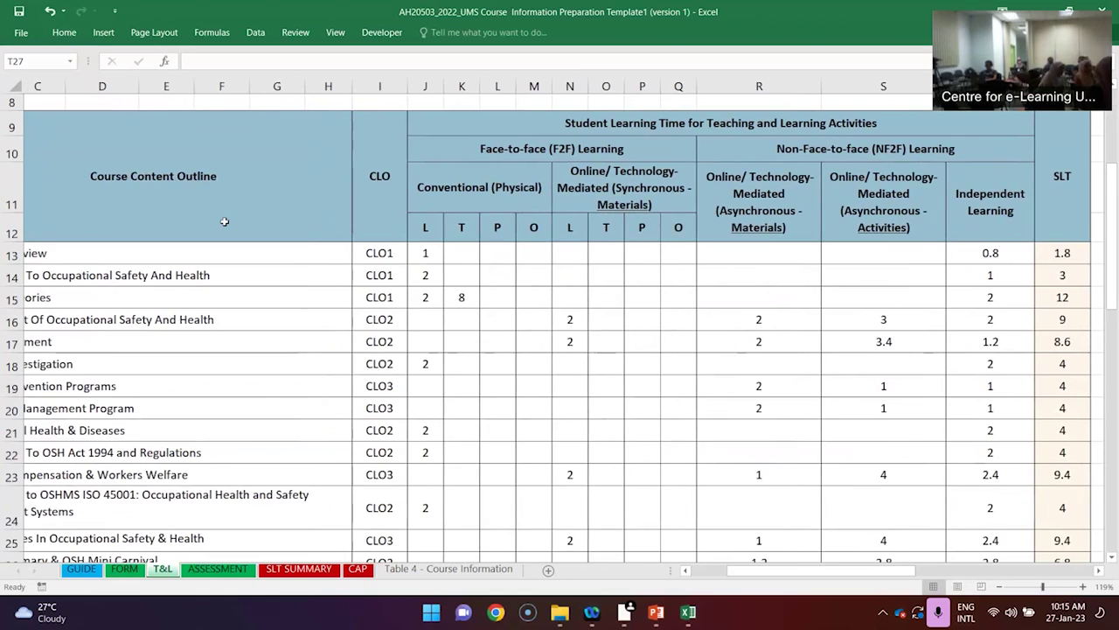
scroll(224, 221, left, 1)
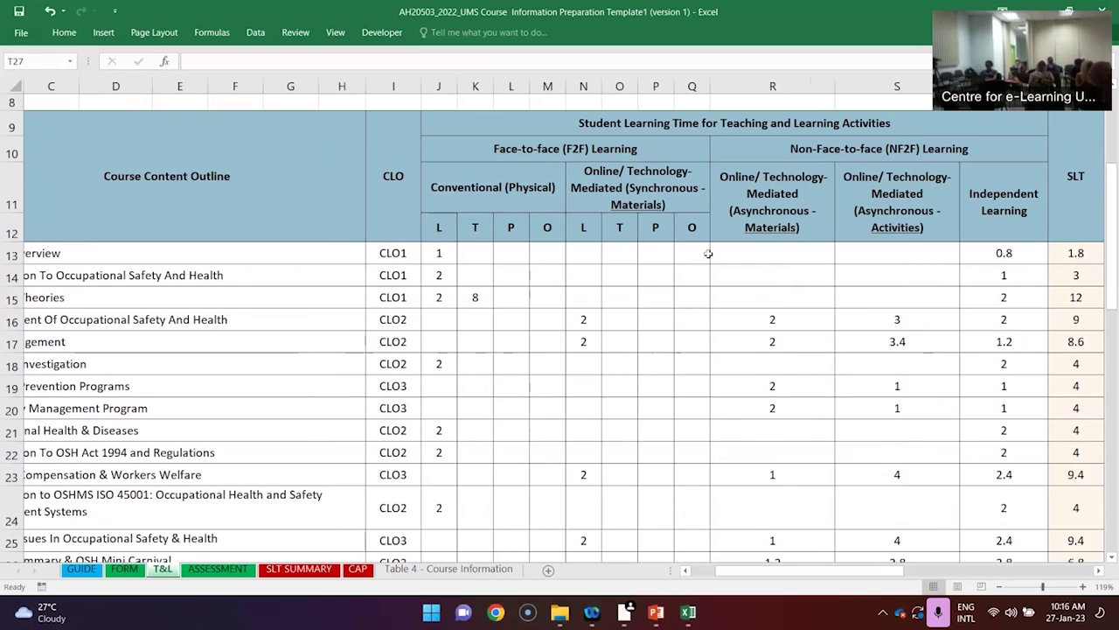
Review the learning hours of each T&L topic, from the course overview down to the Total row.
scroll(708, 252, down, 1)
scroll(709, 253, left, 2)
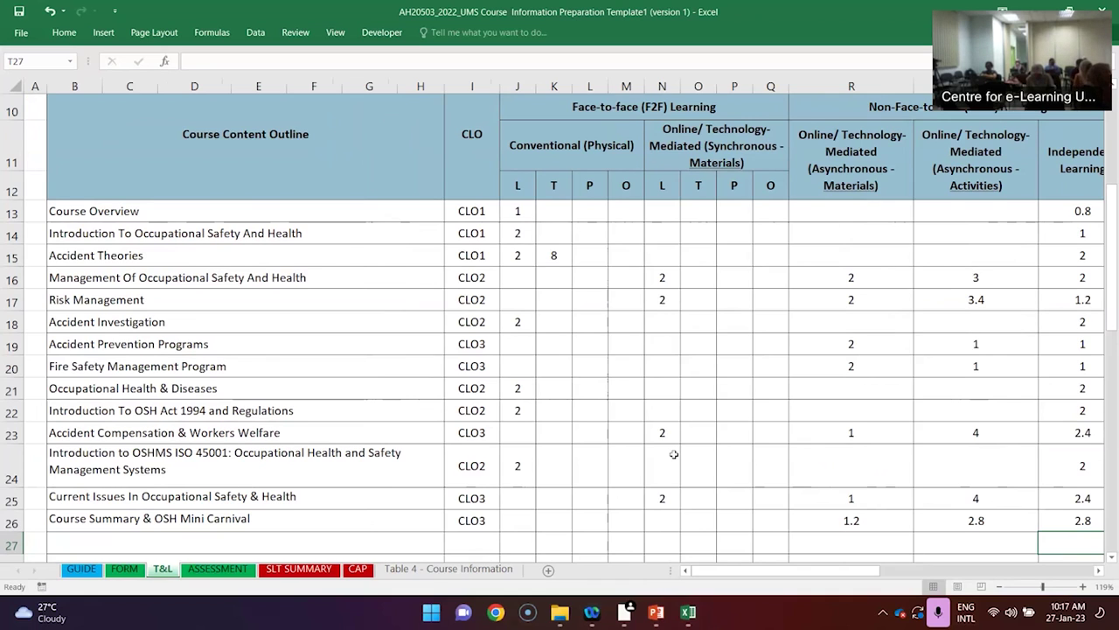
scroll(674, 454, up, 1)
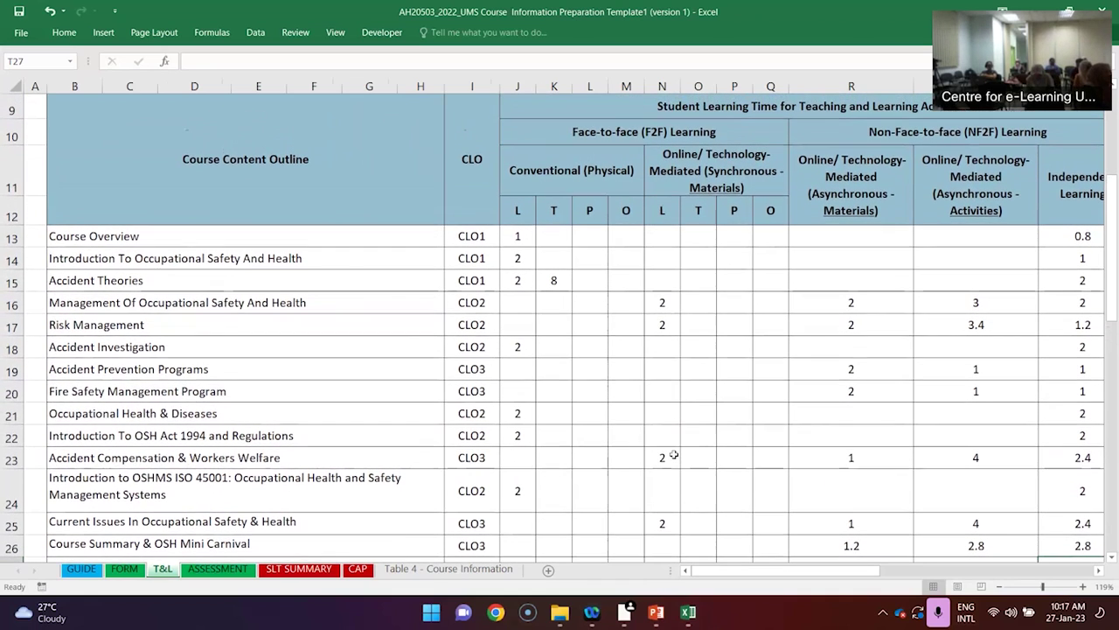
scroll(674, 454, down, 2)
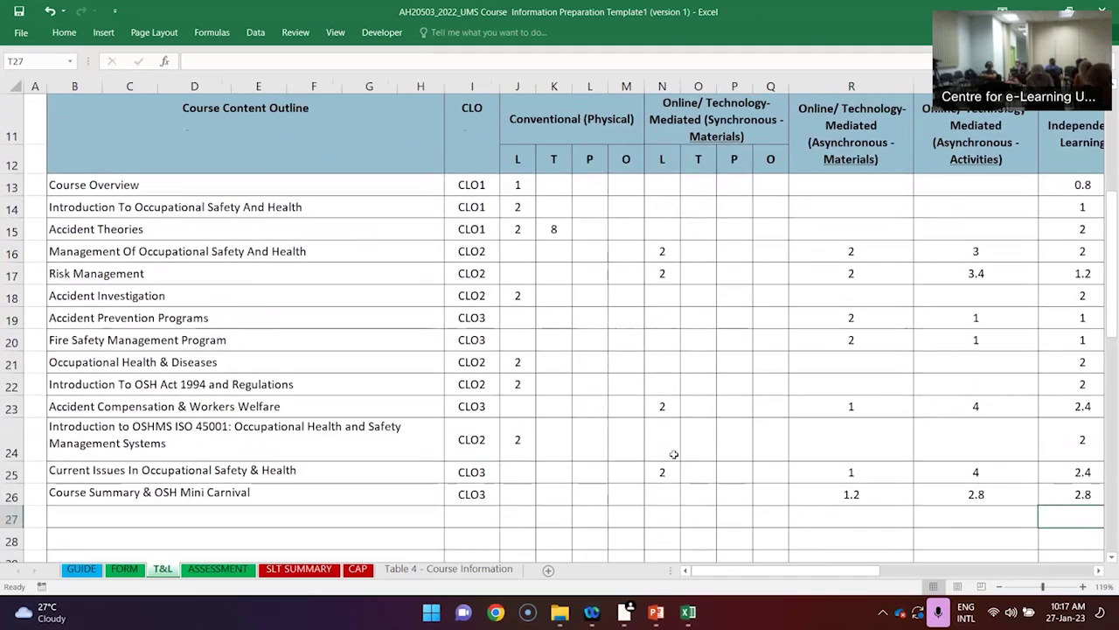
scroll(674, 454, right, 1)
scroll(674, 453, right, 2)
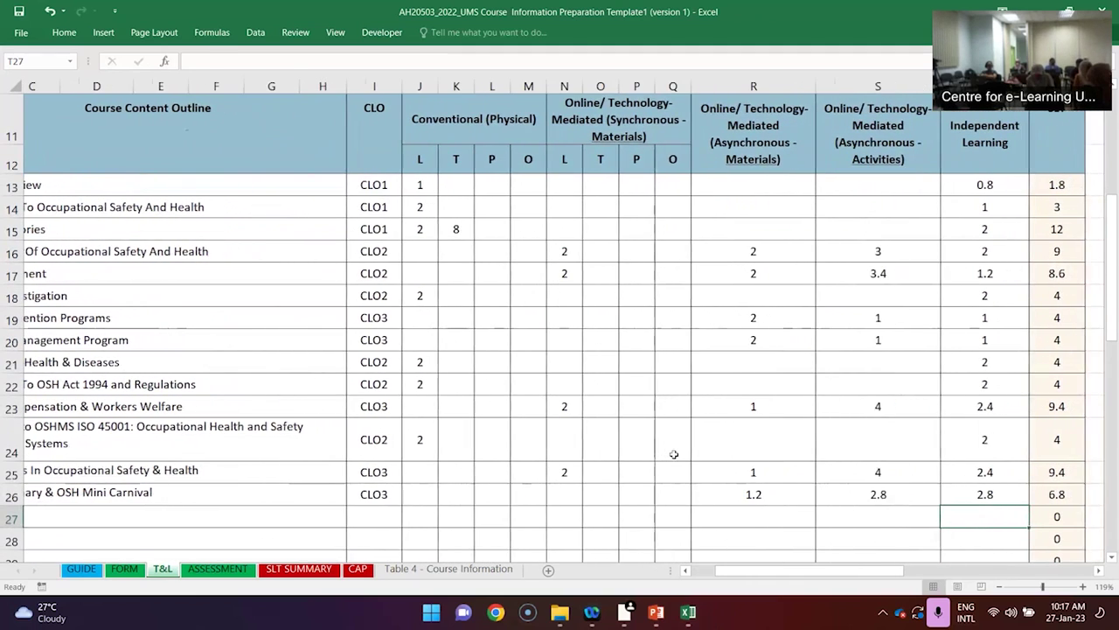
scroll(674, 454, left, 1)
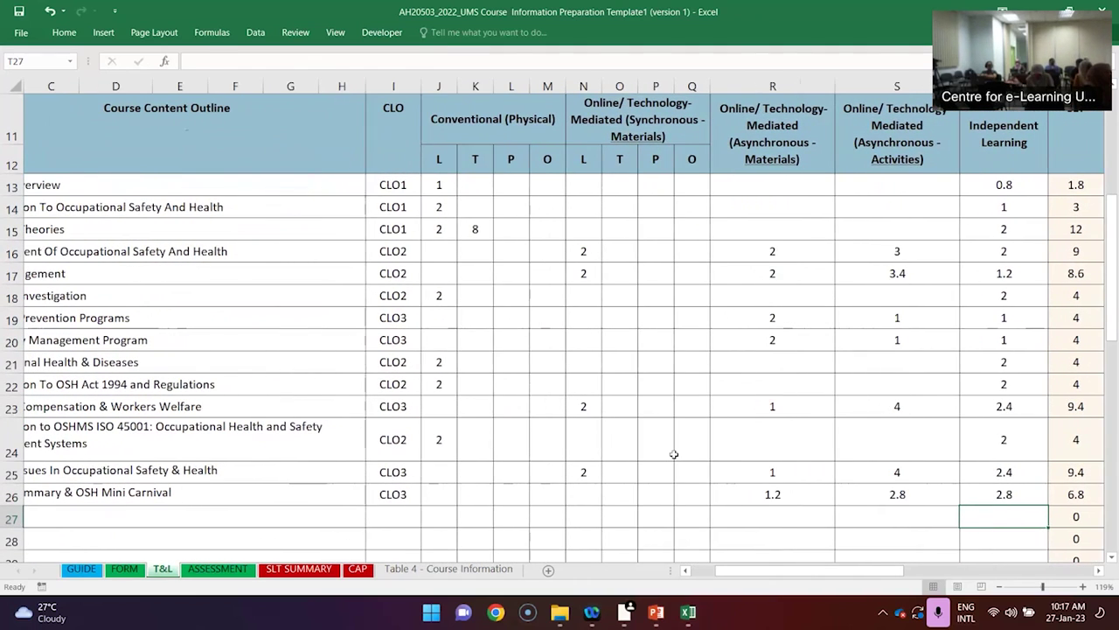
scroll(674, 454, down, 1)
scroll(673, 454, down, 4)
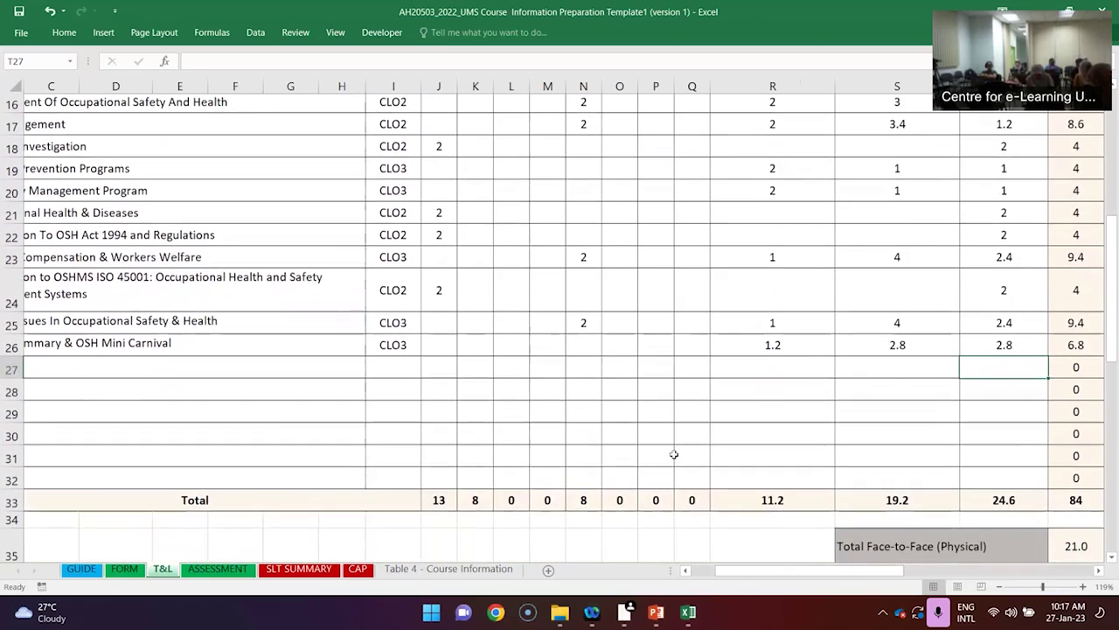
scroll(674, 454, up, 1)
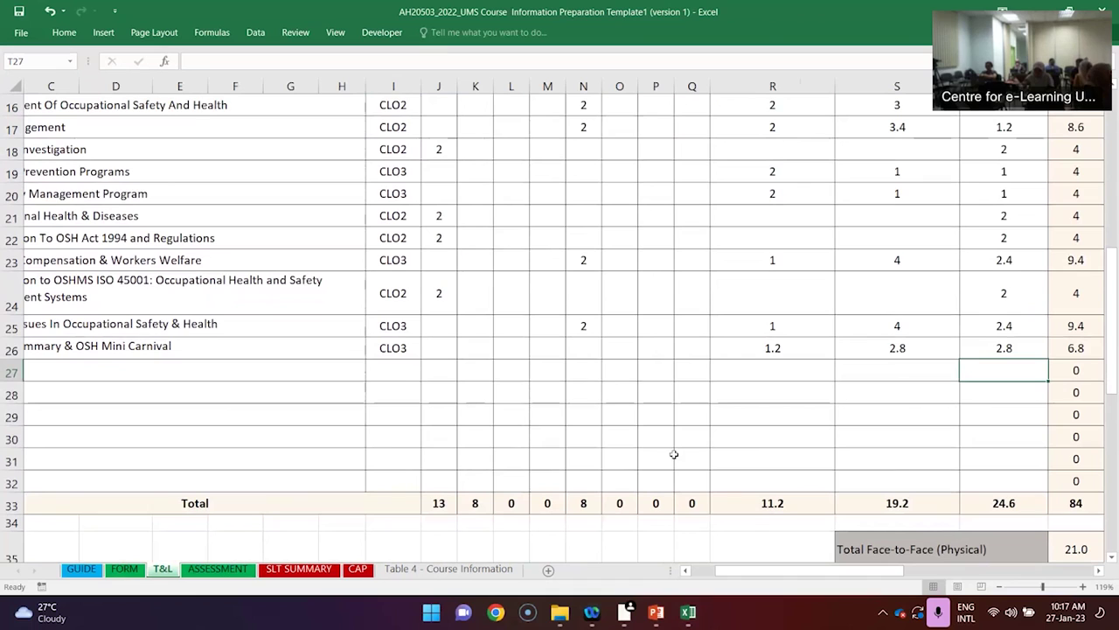
Inspect the continuous assessment marks and learning time on the ASSESSMENT sheet, including the Quiz row's CLO5 and F2F cells.
click(218, 568)
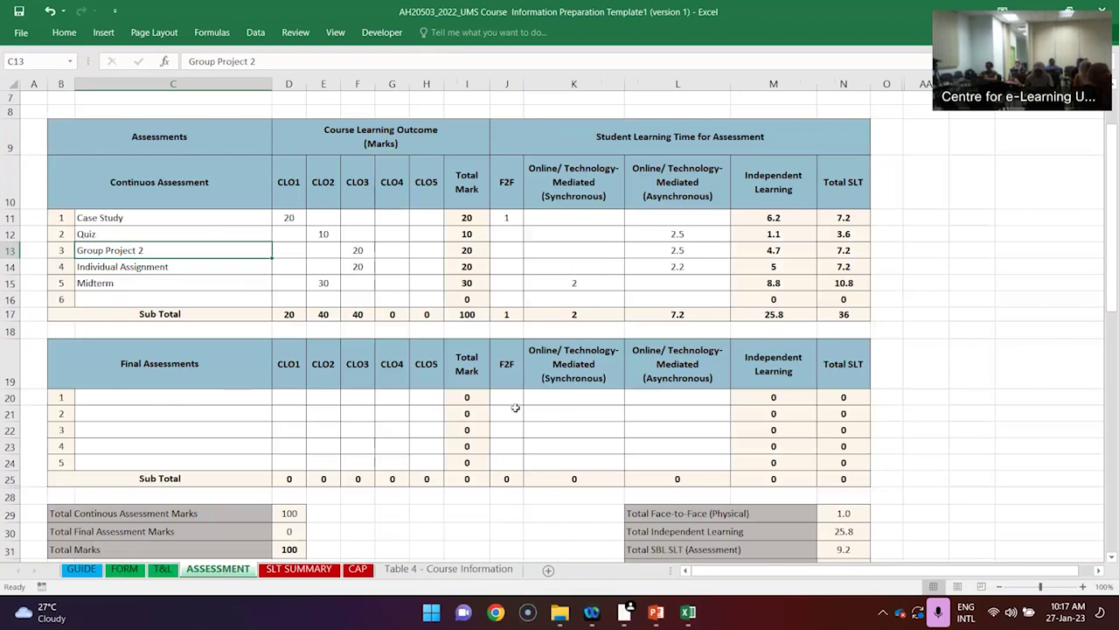
ctrl+scroll(496, 343, up, 3)
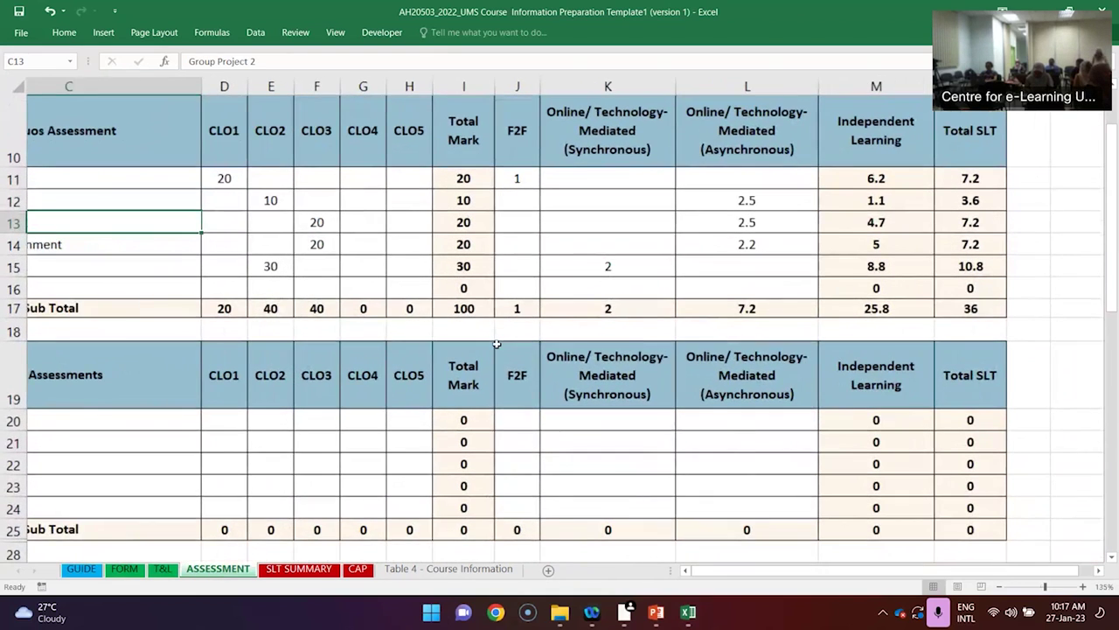
scroll(496, 344, left, 2)
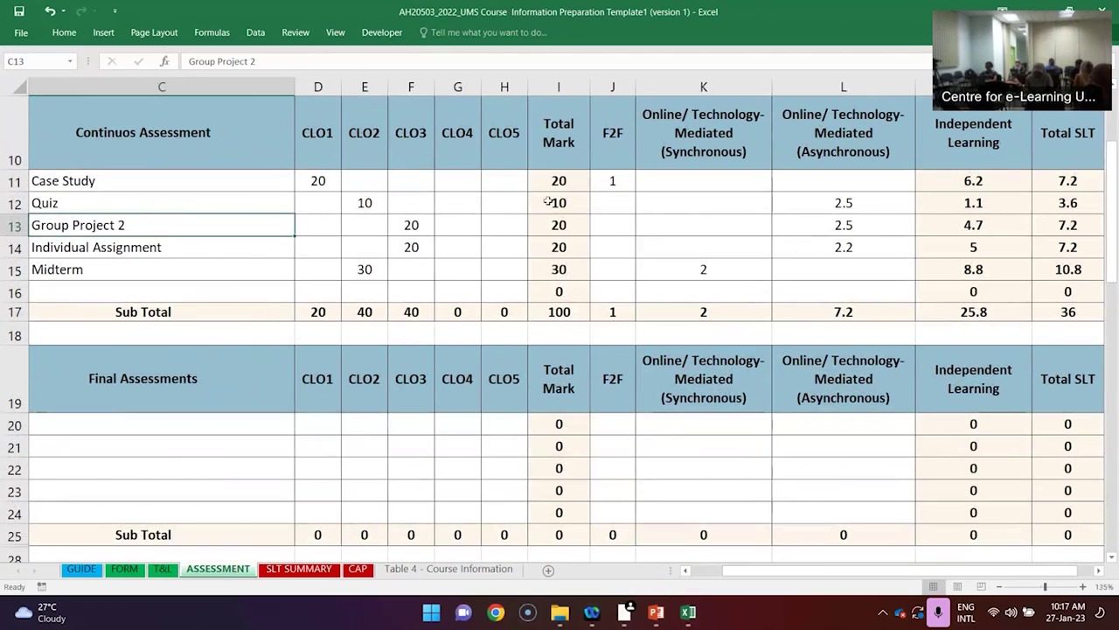
click(495, 200)
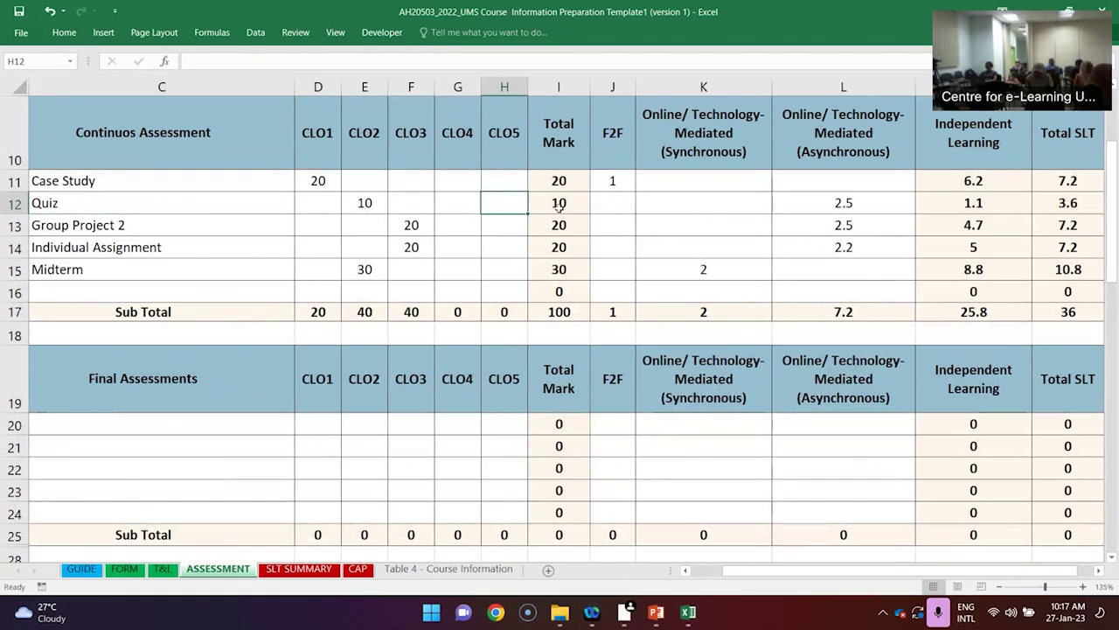
click(604, 208)
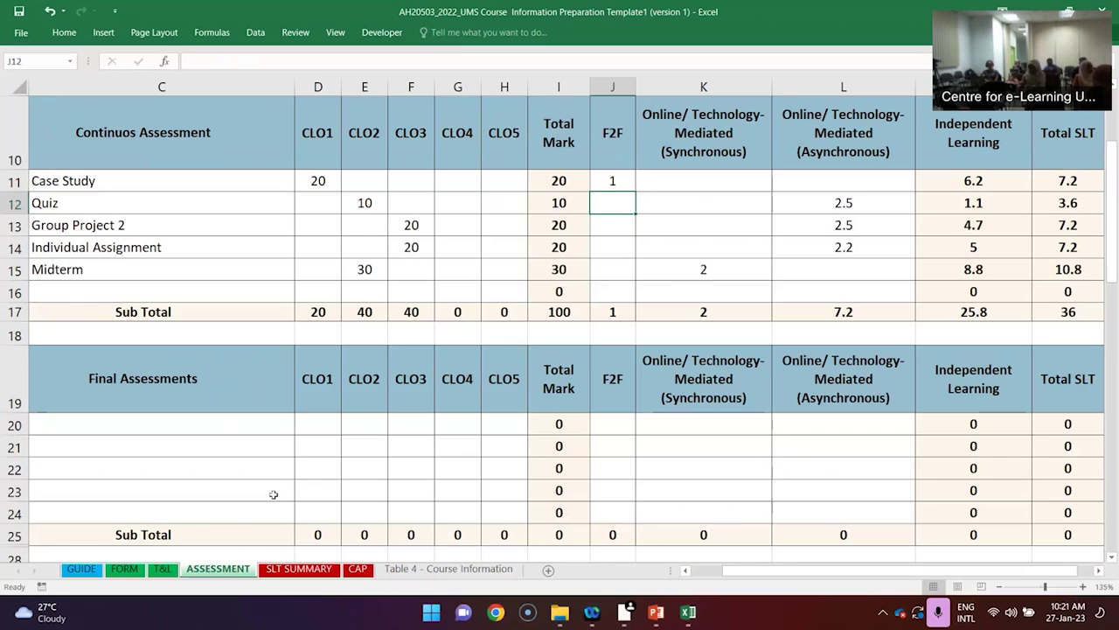
Review the SLT SUMMARY sheet's Learning Activities, Type of Delivery and Substitute Blended Learning tables with their SLT hours and percentages.
click(298, 573)
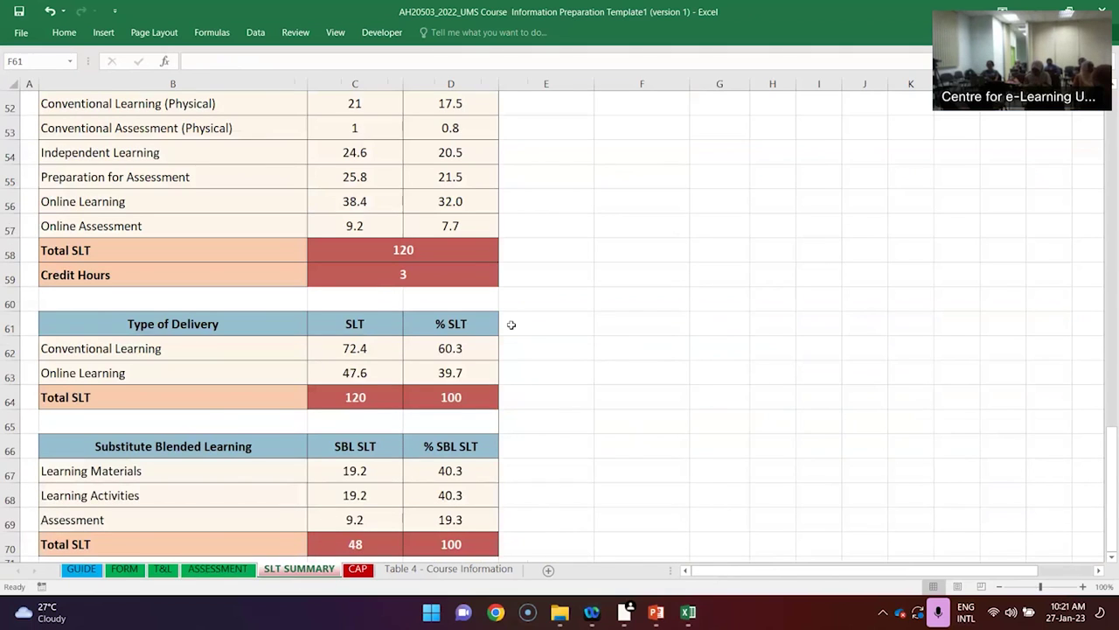
scroll(512, 324, up, 3)
scroll(512, 323, up, 3)
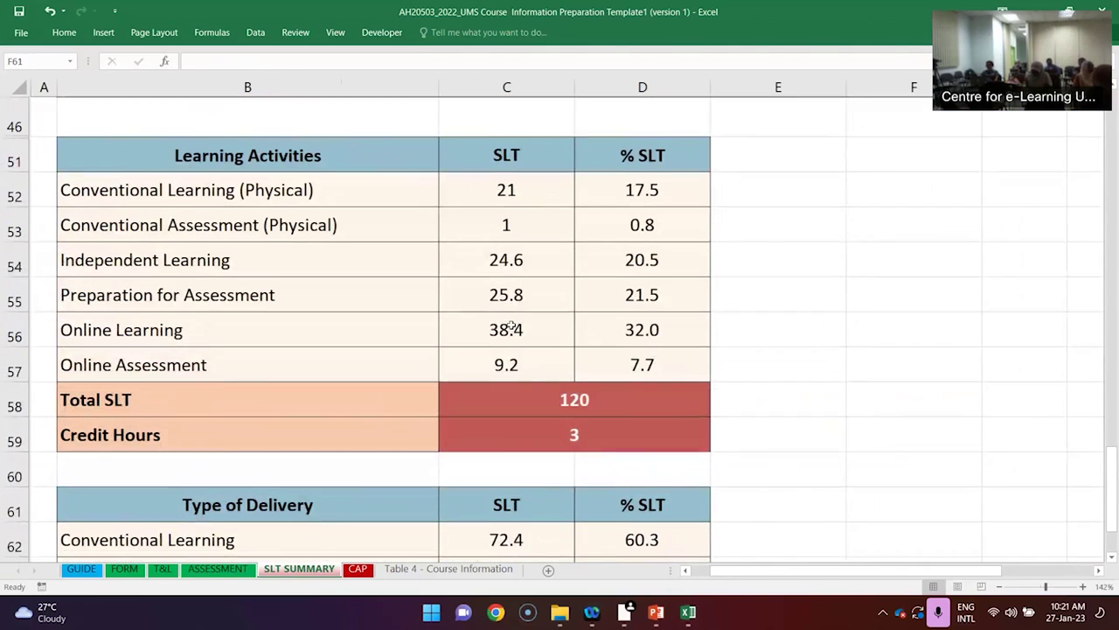
scroll(512, 325, down, 1)
scroll(511, 324, down, 5)
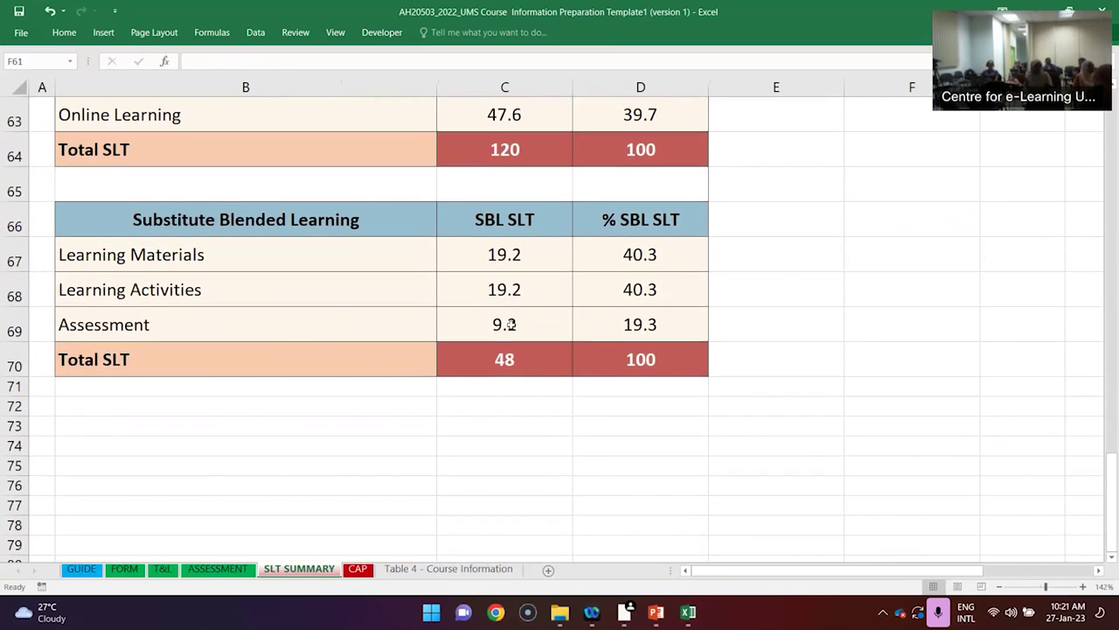
scroll(511, 324, up, 2)
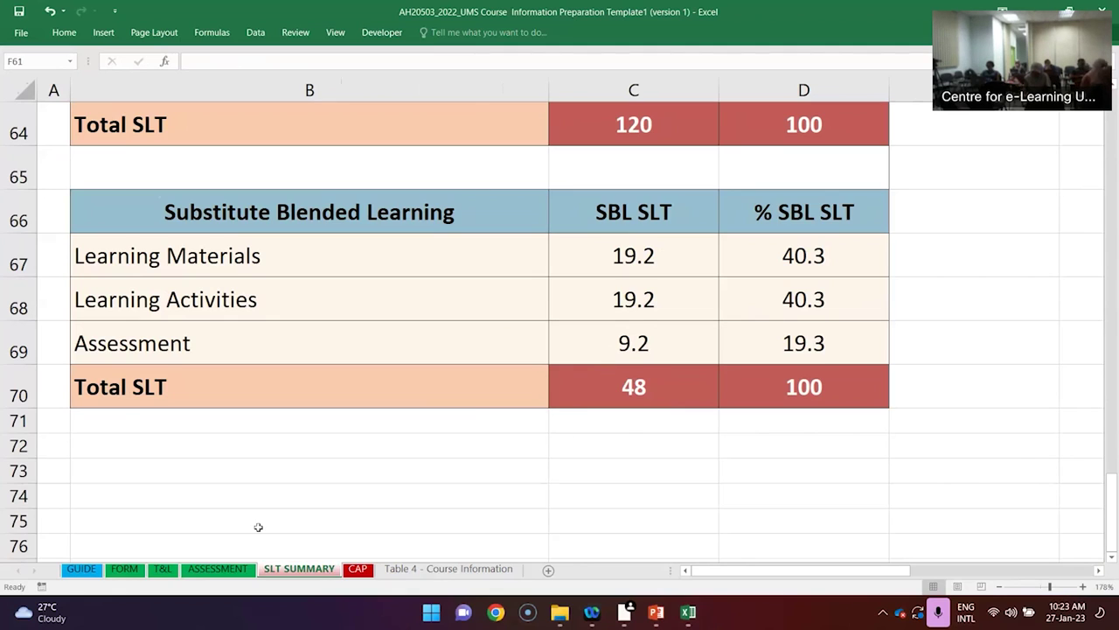
Examine the general course details on the Table 4 - Course Information sheet, from the course name to the Credit Value cell's formula.
click(394, 569)
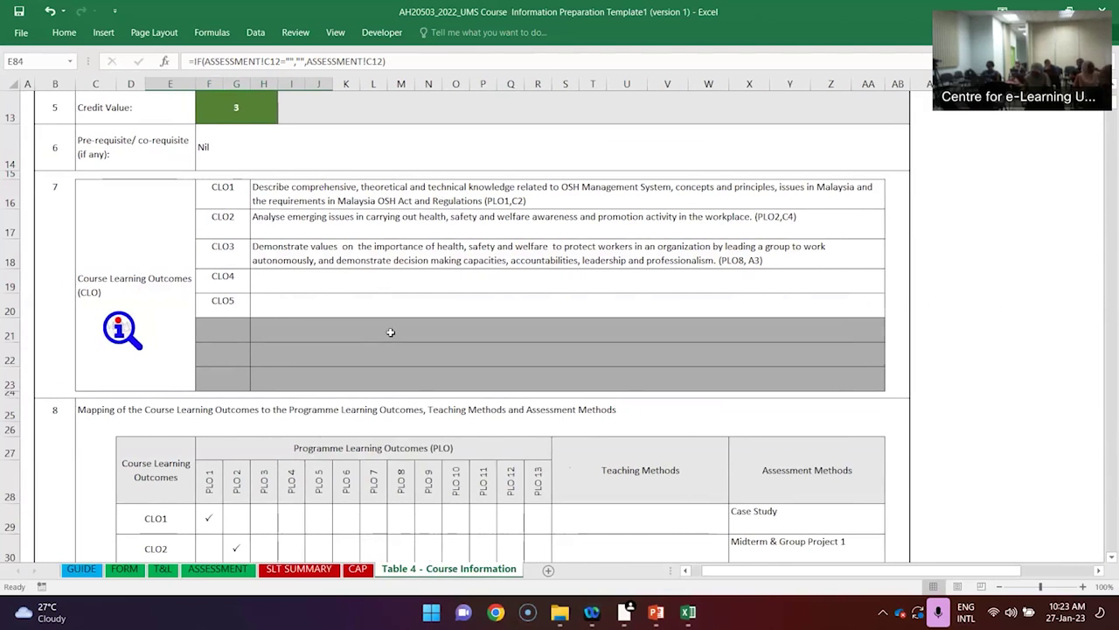
scroll(391, 332, up, 4)
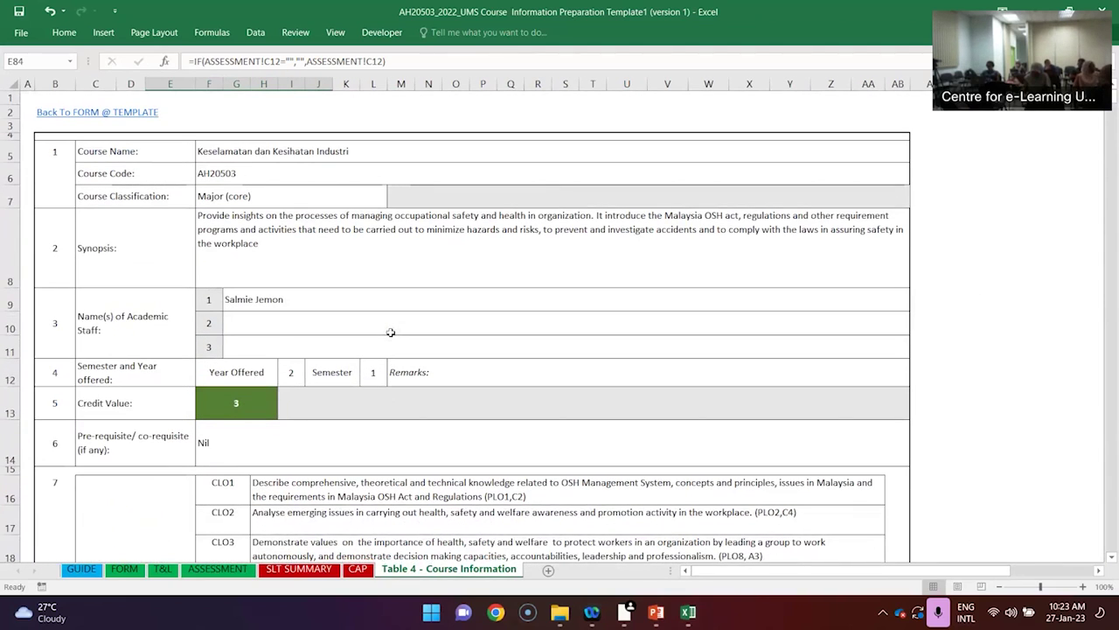
ctrl+scroll(391, 332, up, 2)
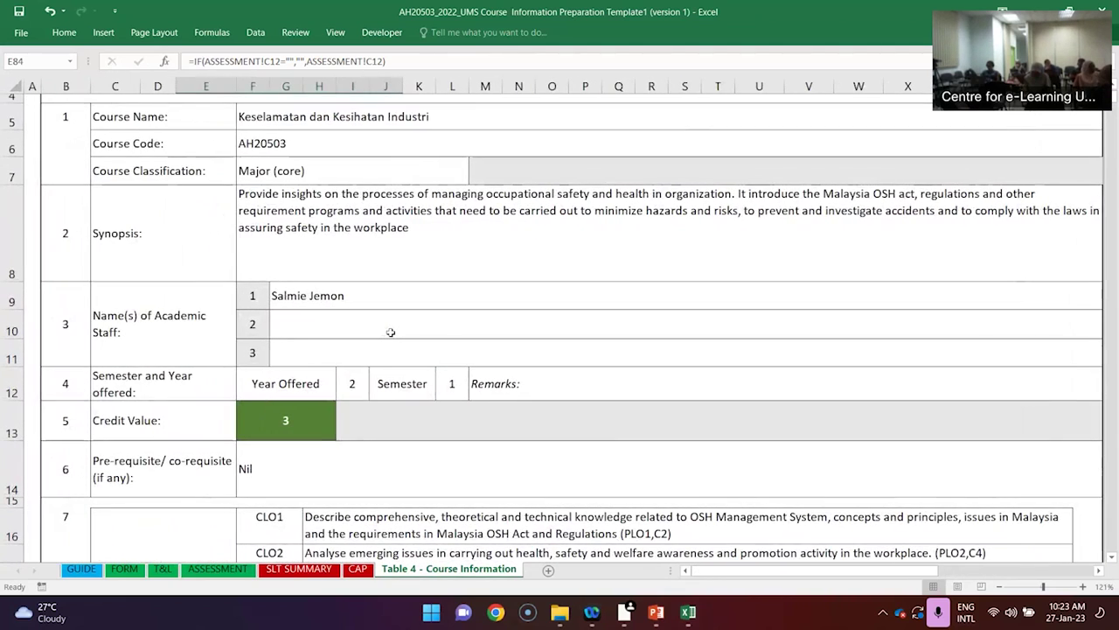
scroll(391, 332, down, 2)
scroll(391, 332, down, 1)
click(290, 231)
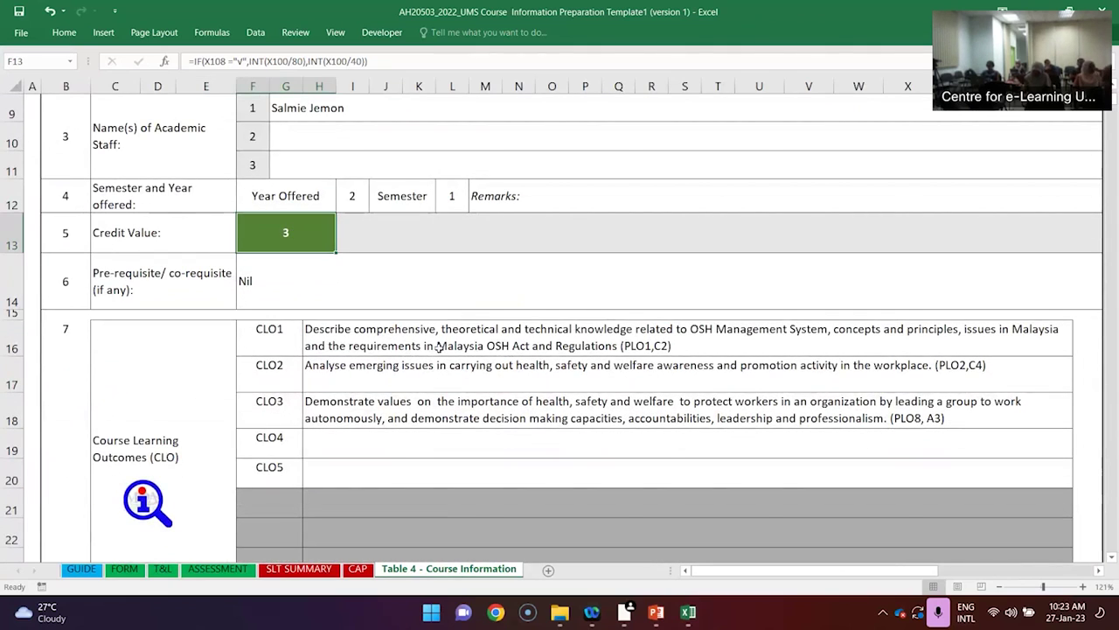
Review the course learning outcomes and their mapping to programme learning outcomes, teaching methods and assessment methods on the Table 4 sheet.
scroll(439, 347, down, 3)
scroll(439, 347, right, 1)
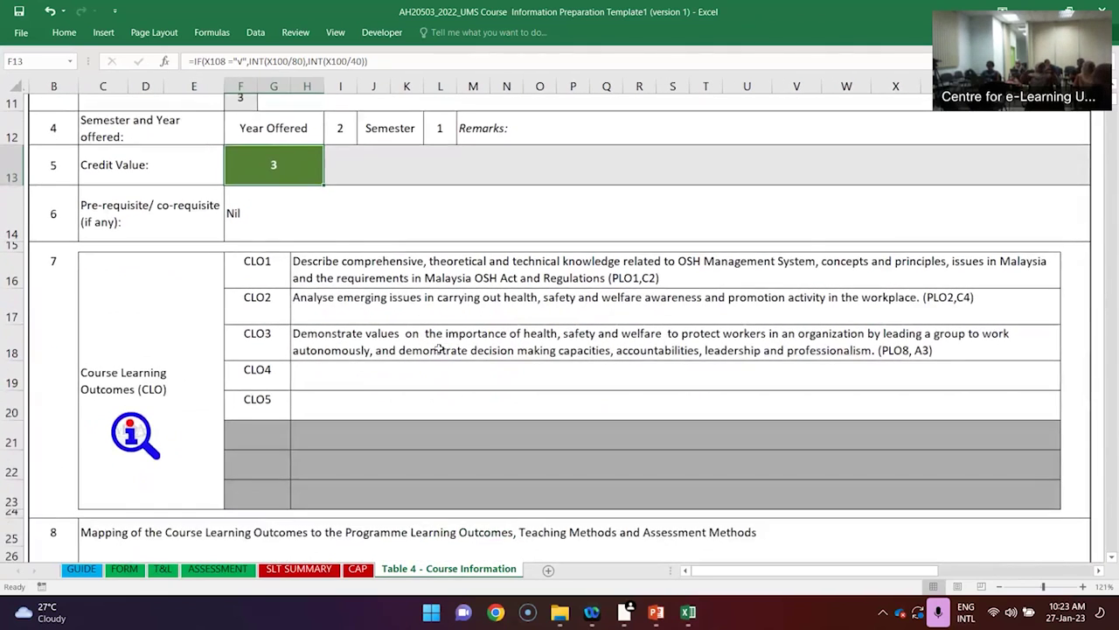
scroll(439, 347, down, 1)
scroll(439, 347, down, 2)
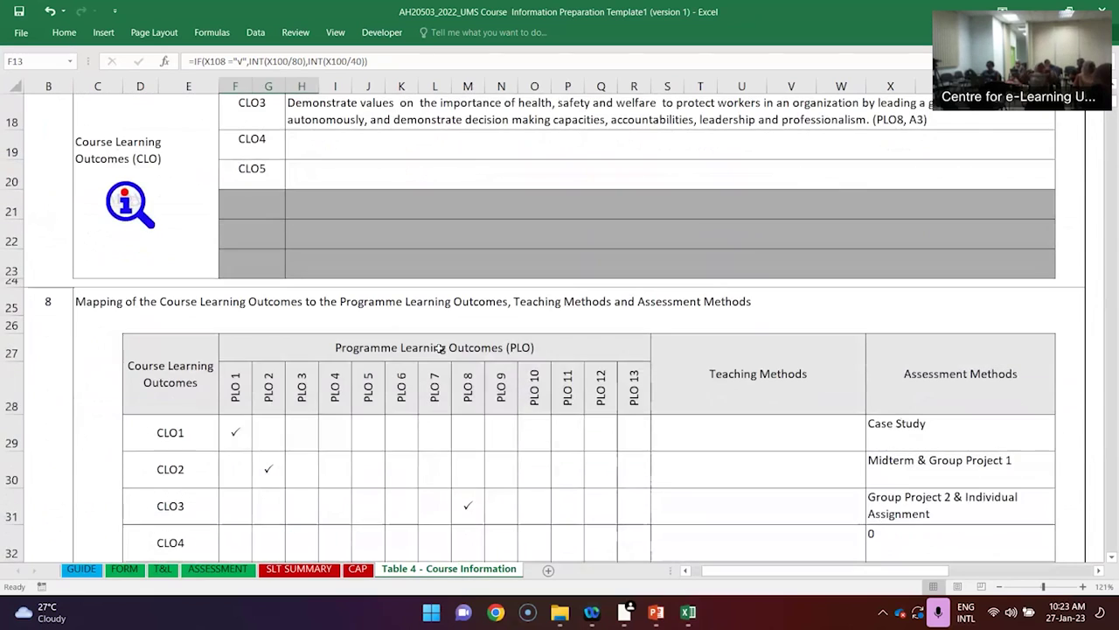
scroll(441, 348, down, 2)
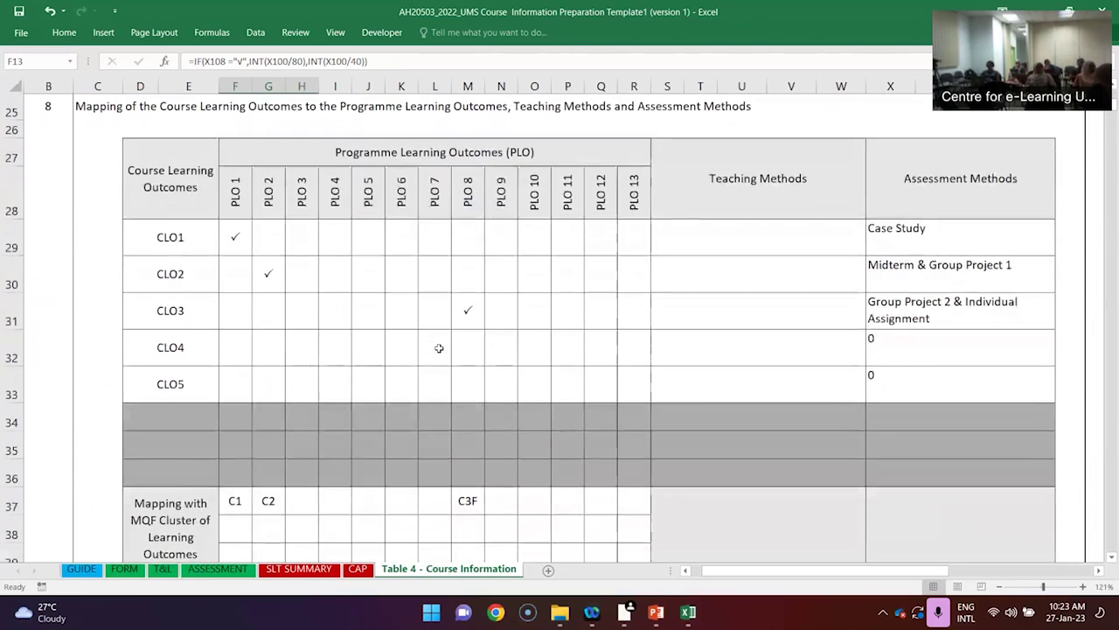
scroll(439, 348, down, 2)
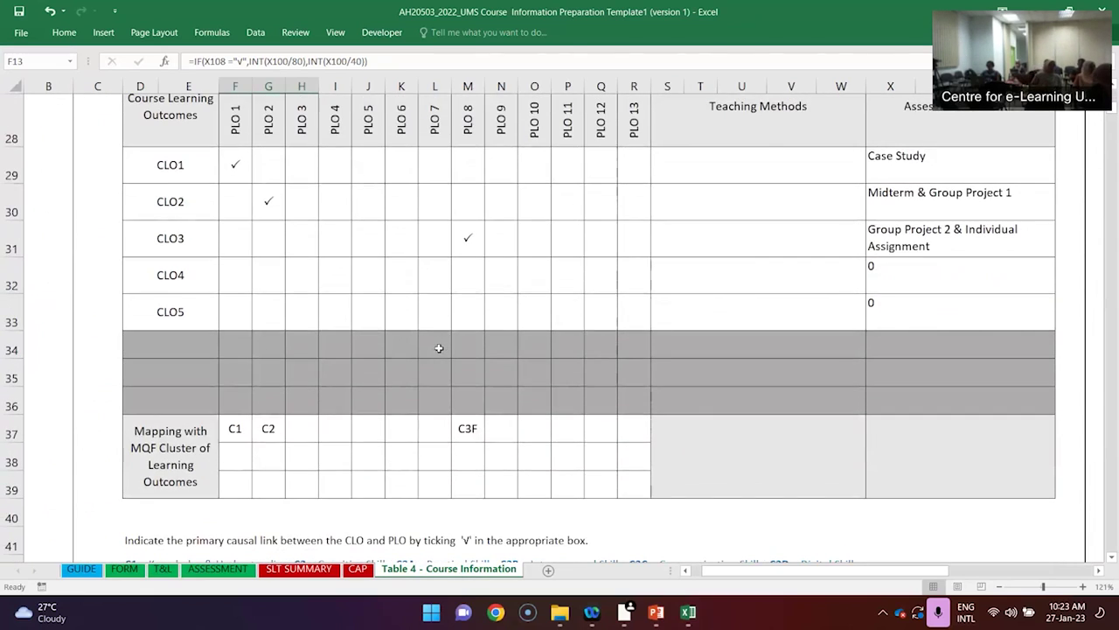
Inspect the Transferable Skills section and the topic rows of the Distribution of Student Learning Time table on the Table 4 sheet.
scroll(439, 348, down, 2)
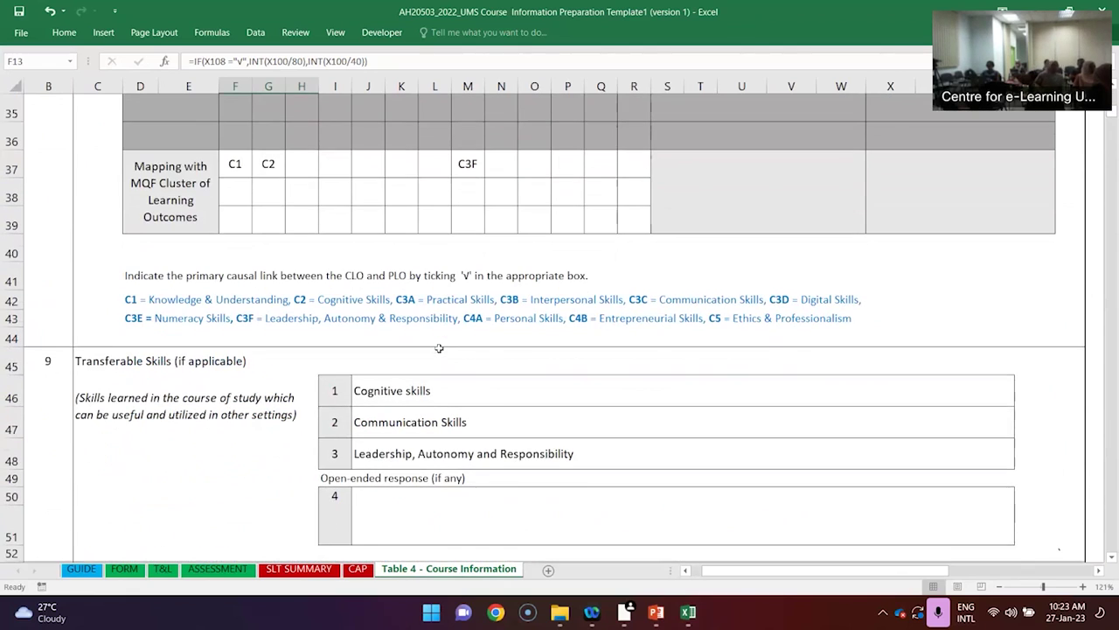
scroll(439, 347, down, 3)
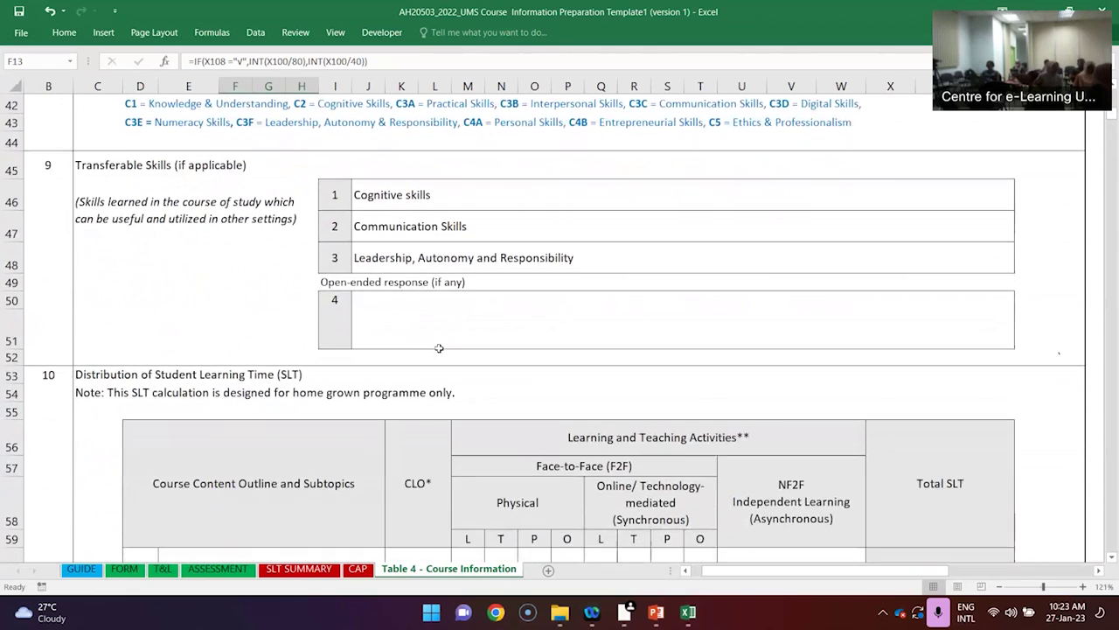
scroll(439, 349, down, 4)
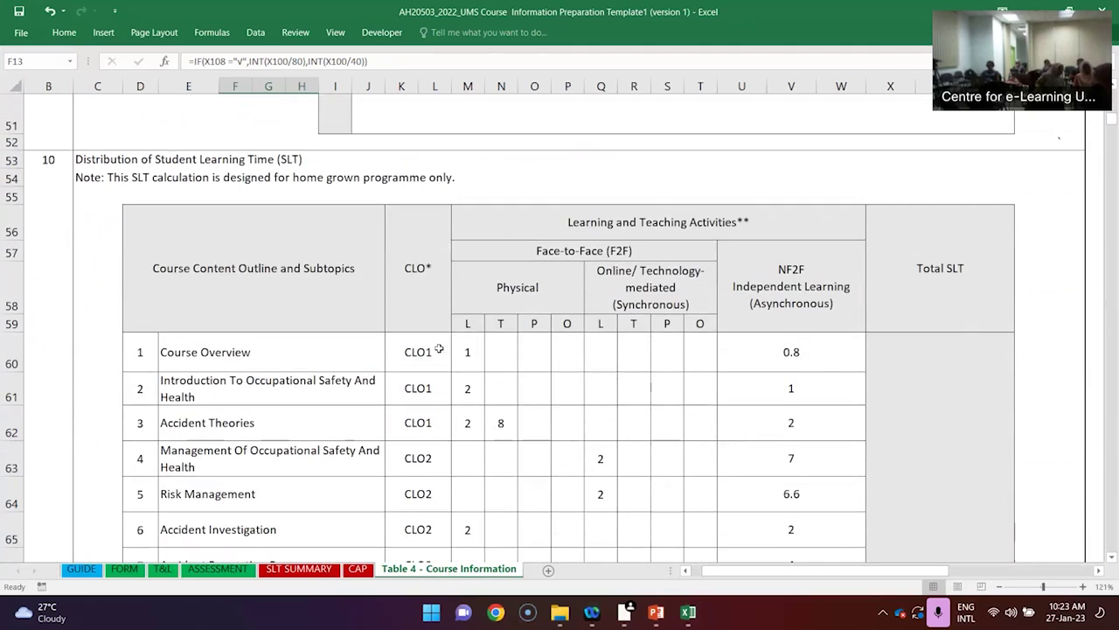
scroll(439, 347, down, 1)
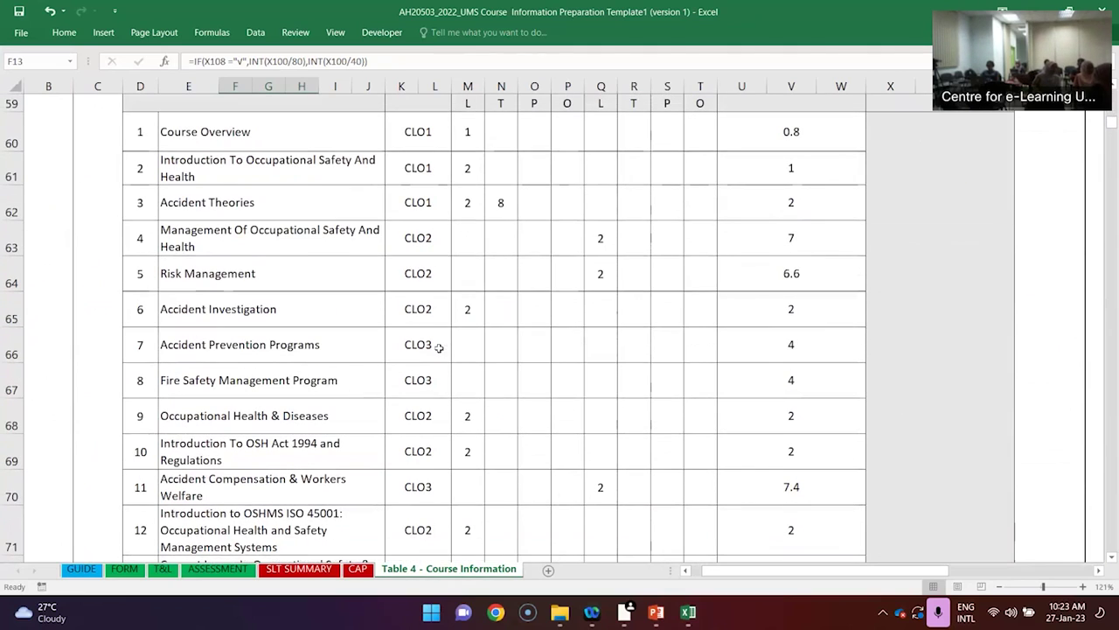